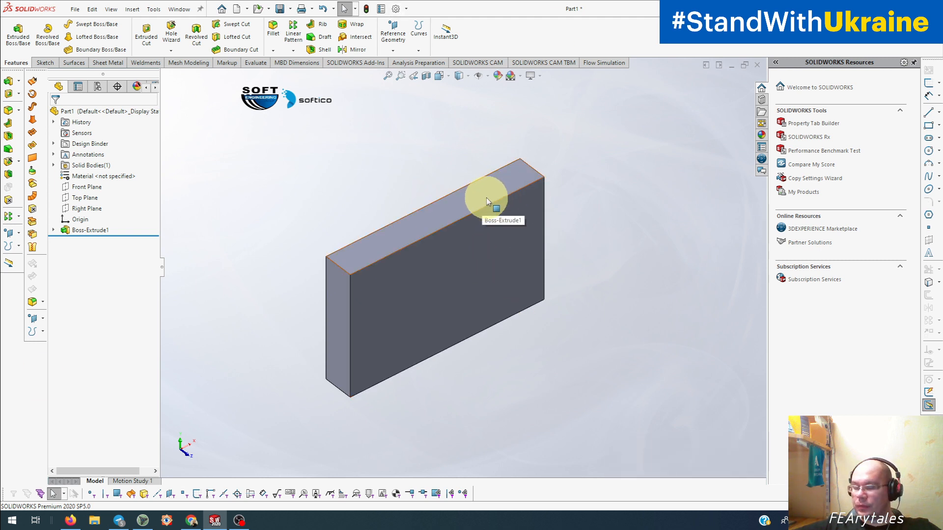
Check the part's equations and global variables, and close the list without making changes.
middle_click_drag(392, 280, 418, 275)
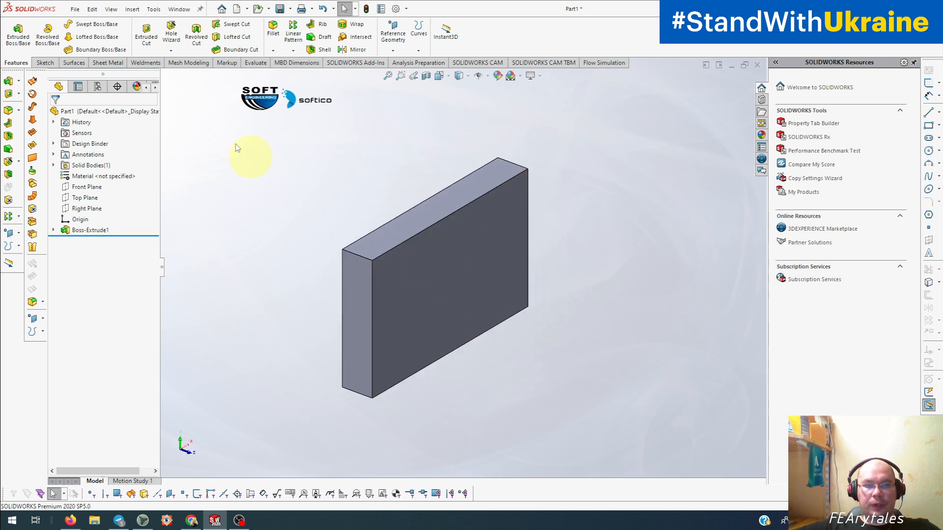
left_click(153, 9)
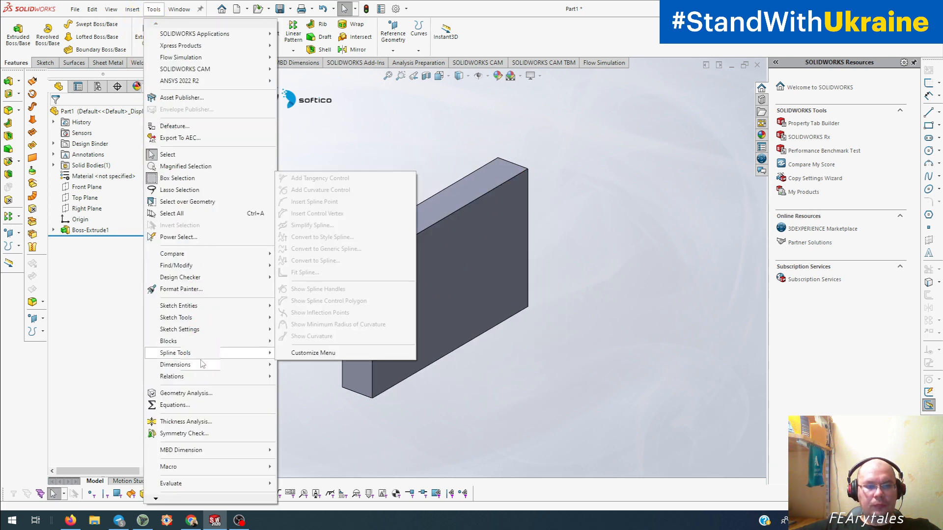
left_click(173, 405)
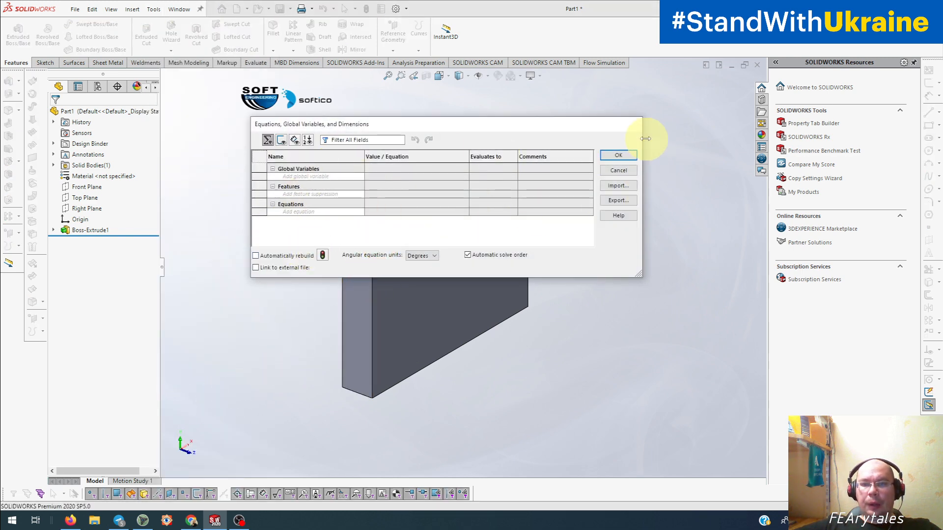
left_click(615, 170)
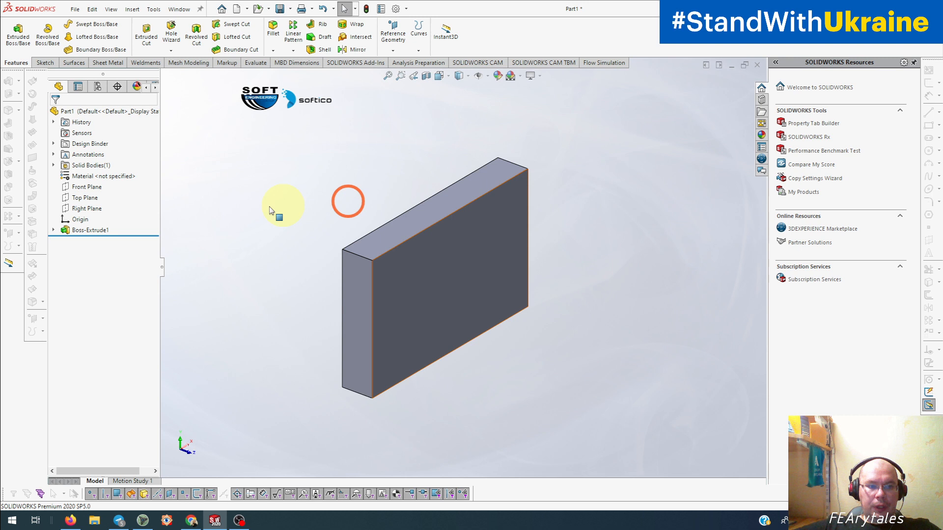
Examine the dimensions of the block's base sketch and its extrusion depth.
left_click(53, 229)
left_click(79, 241)
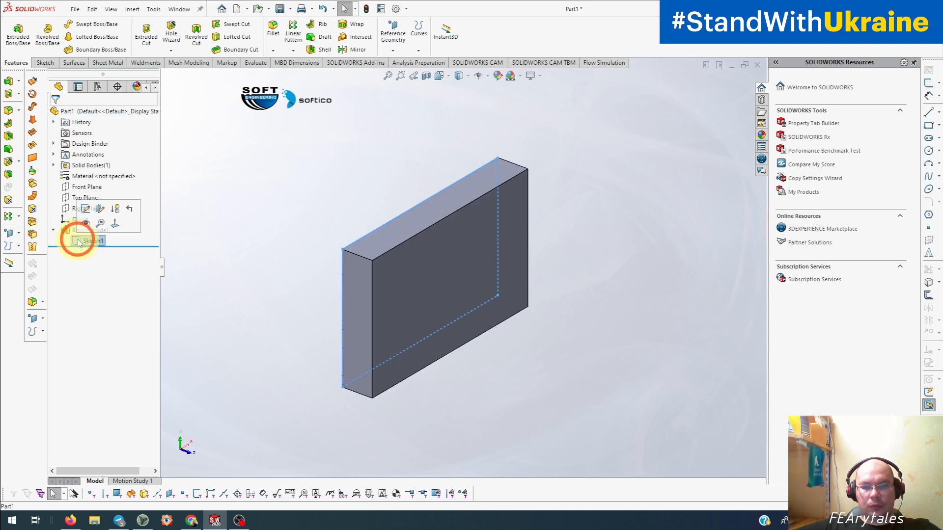
mouse_move(242, 223)
middle_mouse_down()
mouse_move(236, 212)
mouse_move(257, 252)
middle_mouse_up()
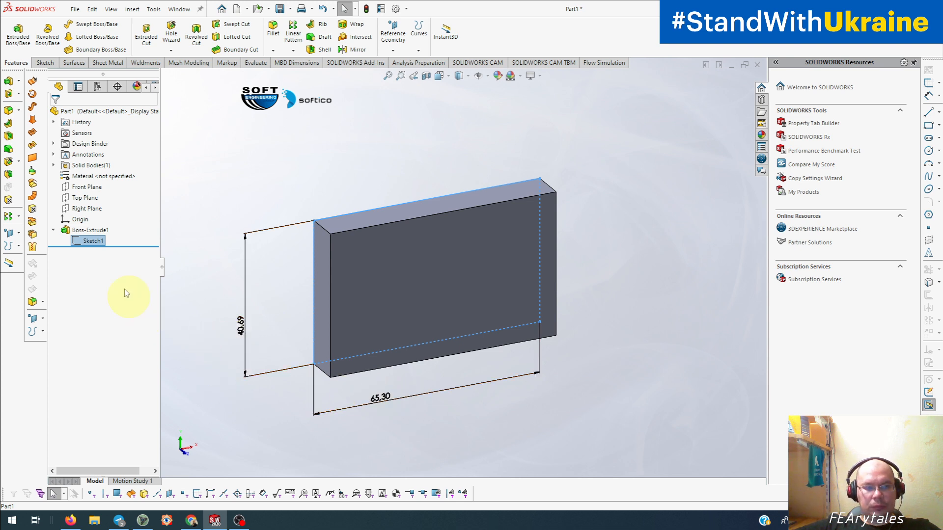
left_click(91, 230)
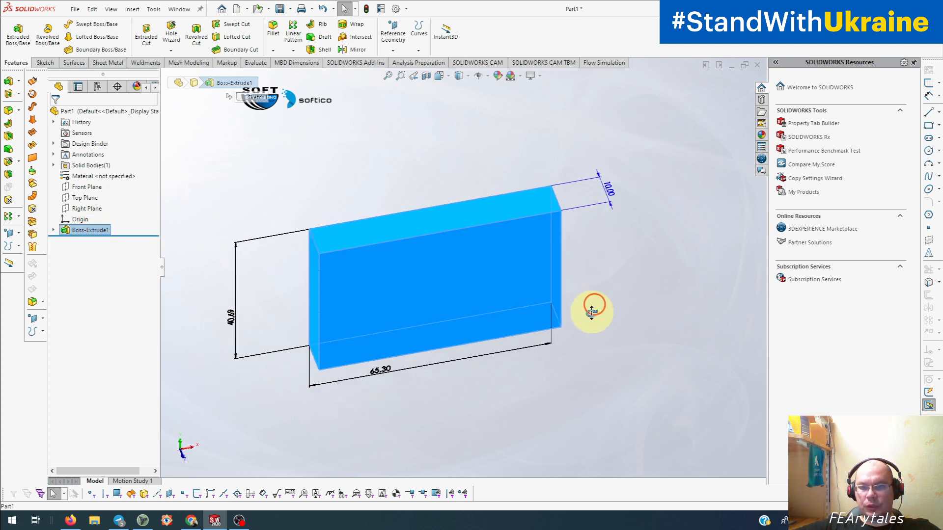
middle_click_drag(592, 311, 618, 247)
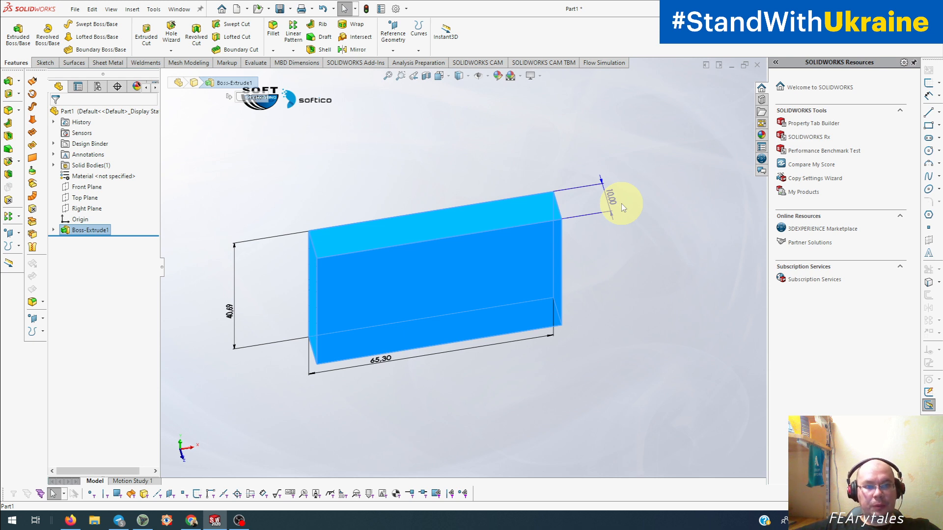
left_click(518, 143)
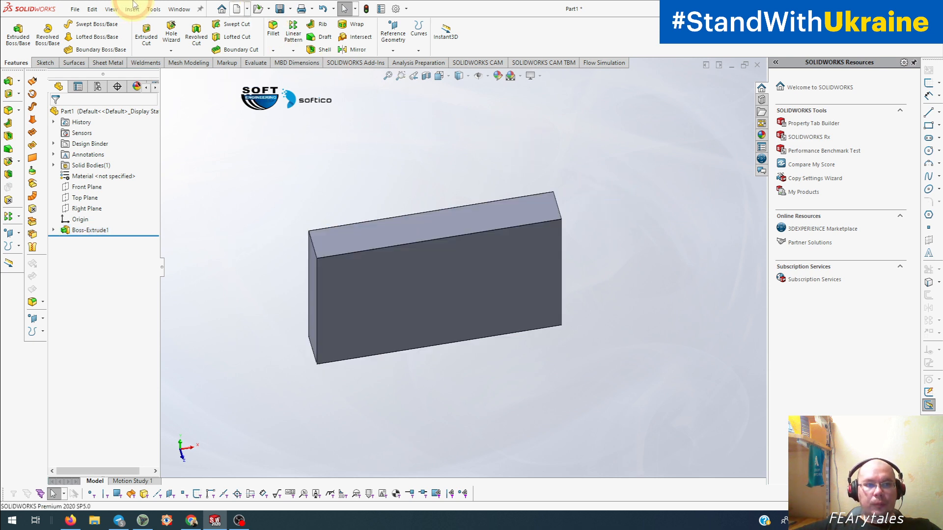
Transfer the block geometry from SOLIDWORKS to Ansys Workbench 2022 R2.
left_click(154, 9)
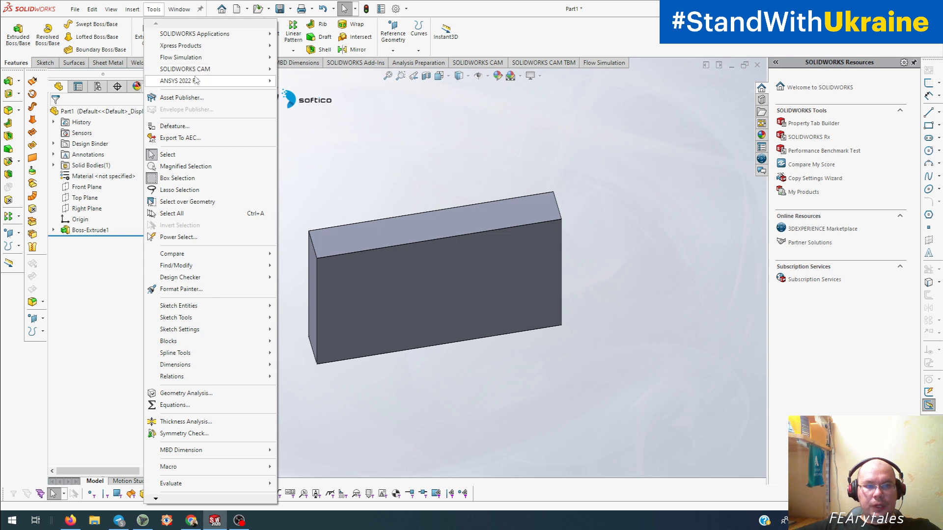
mouse_move(196, 80)
left_click(312, 84)
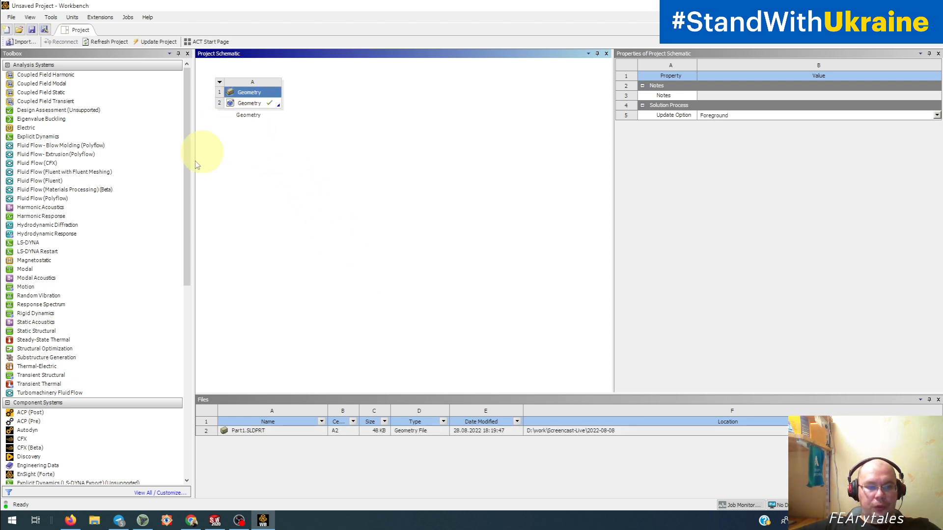
Add a Static Structural system linked to the imported geometry and open its model in Mechanical.
left_click_drag(43, 333, 256, 106)
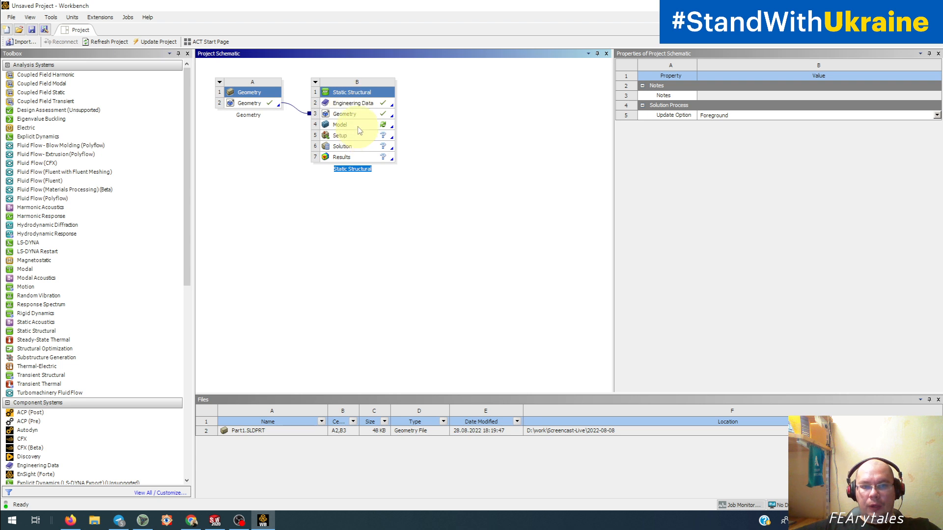
double_click(354, 125)
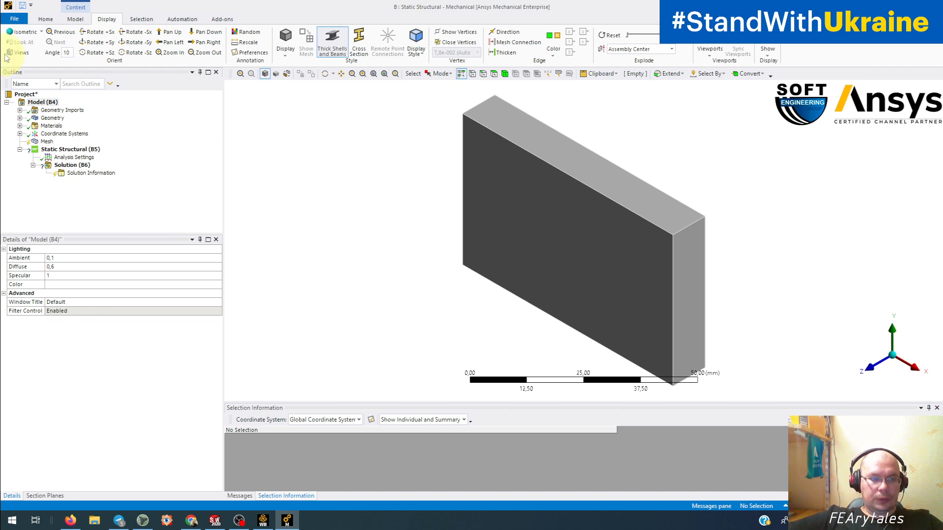
Examine the details of the imported geometry and its Part1 body for CAD parameters.
left_click(36, 120)
left_click(20, 117)
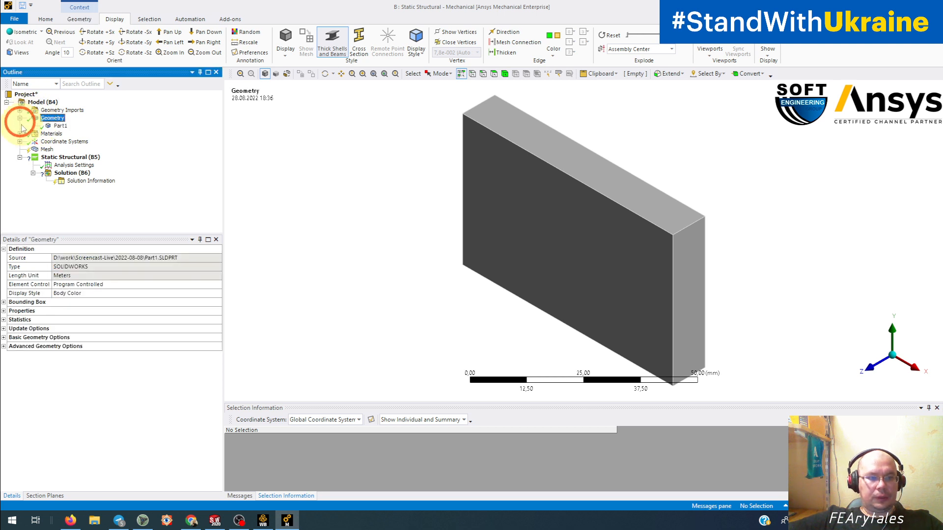
left_click(46, 126)
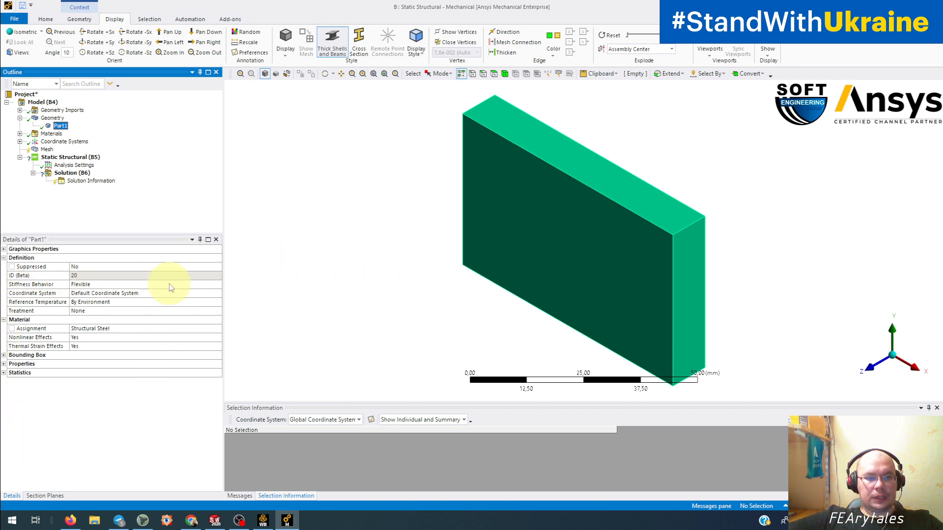
left_click(52, 119)
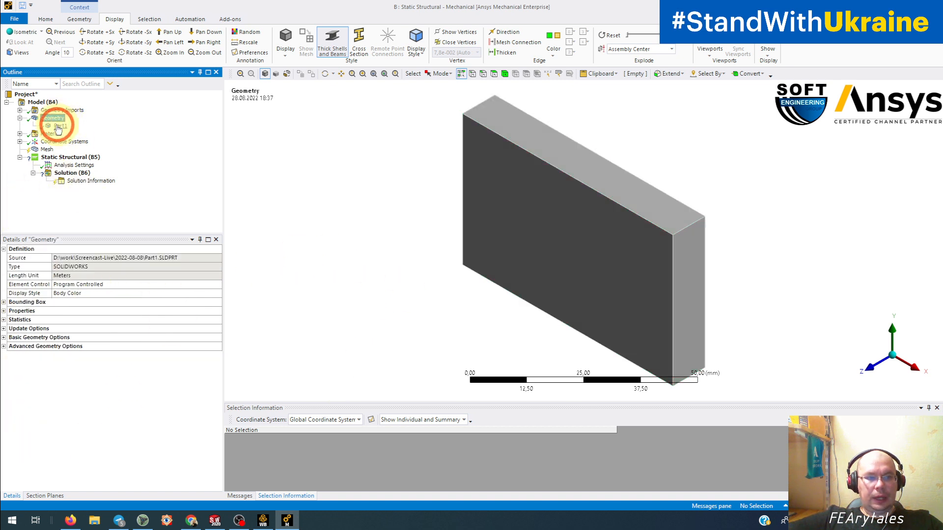
left_click(59, 126)
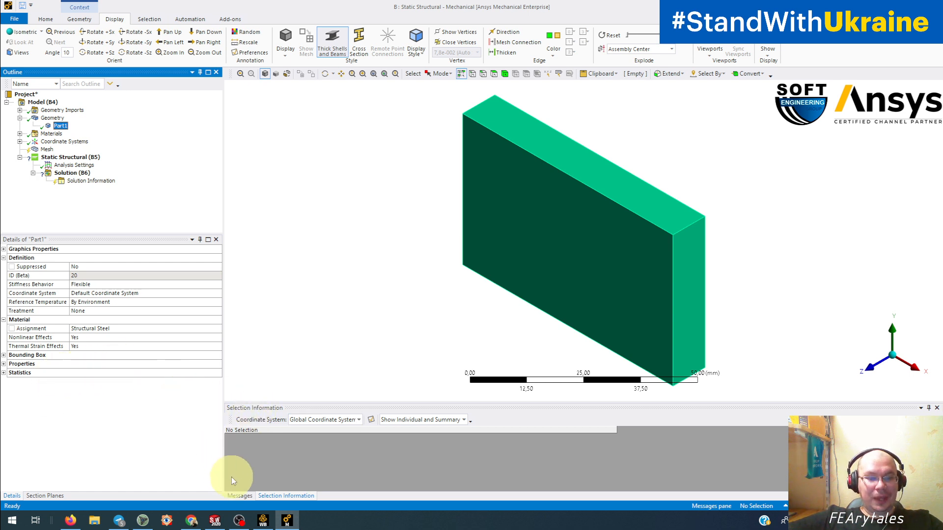
Switch to Workbench and clear the Parameter Key in the properties of the standalone Geometry cell.
left_click(262, 521)
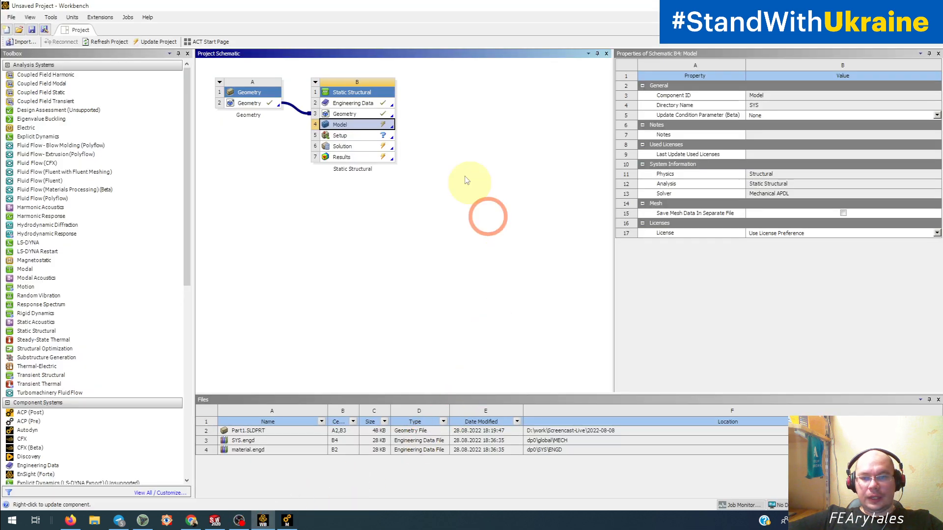
left_click(303, 227)
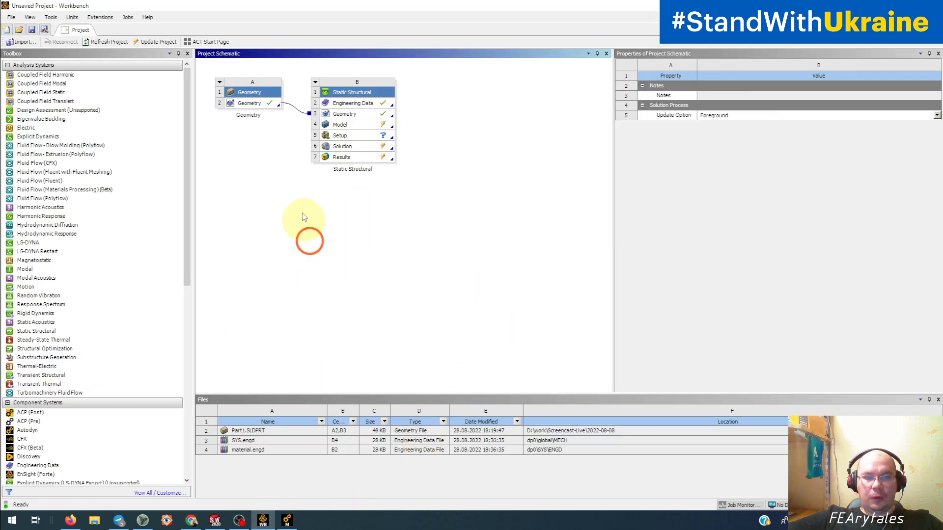
left_click(253, 108)
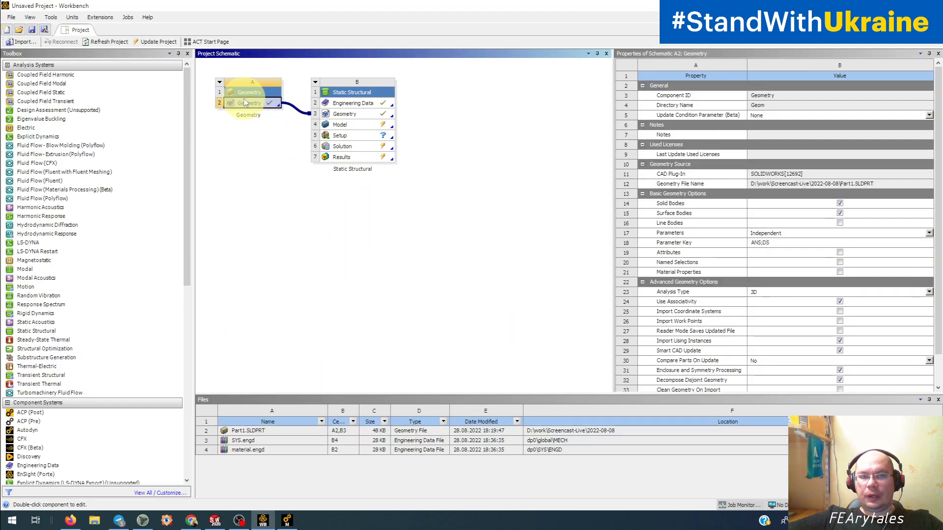
left_click(778, 244)
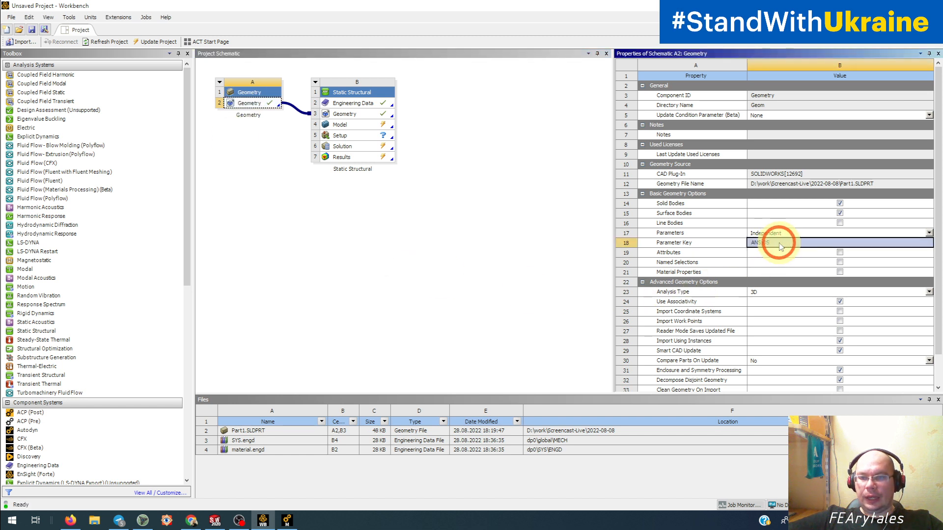
left_click(780, 243)
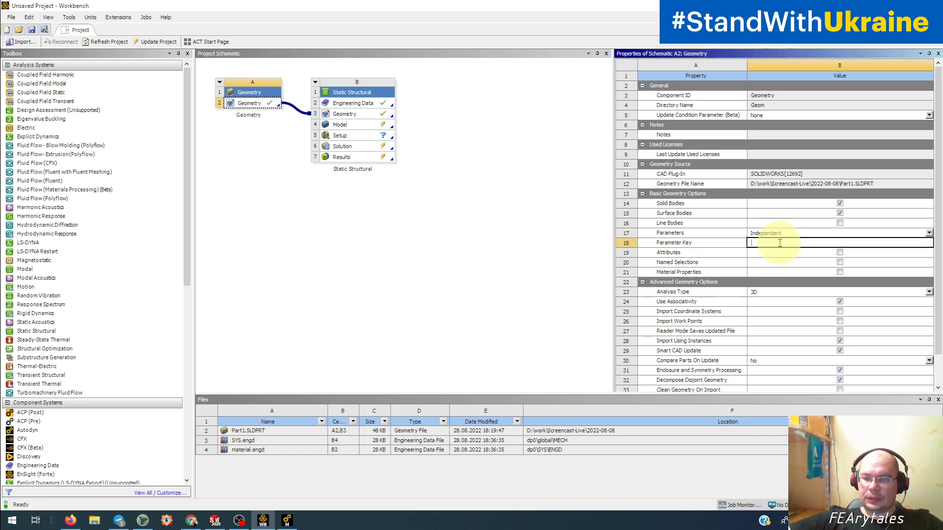
left_click(511, 305)
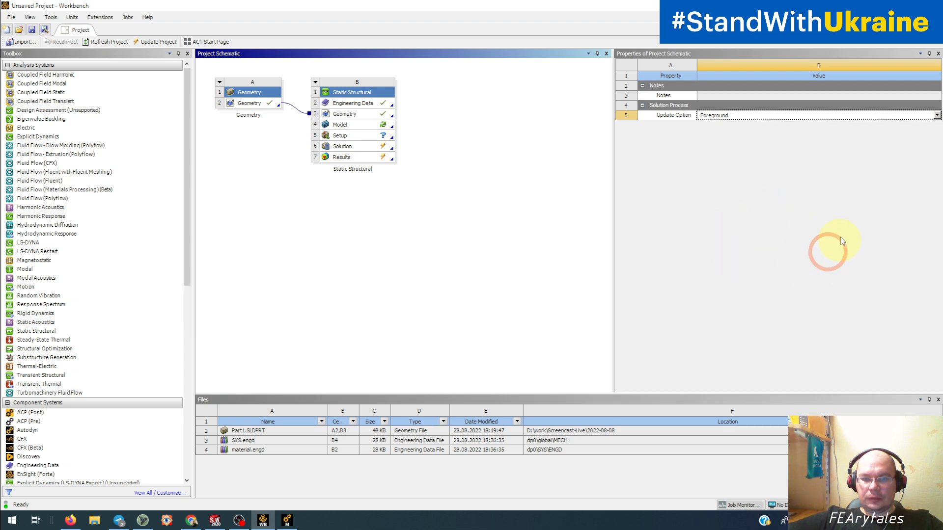
Return to Mechanical, refresh the geometry and show the details of the Part1 body.
left_click(287, 521)
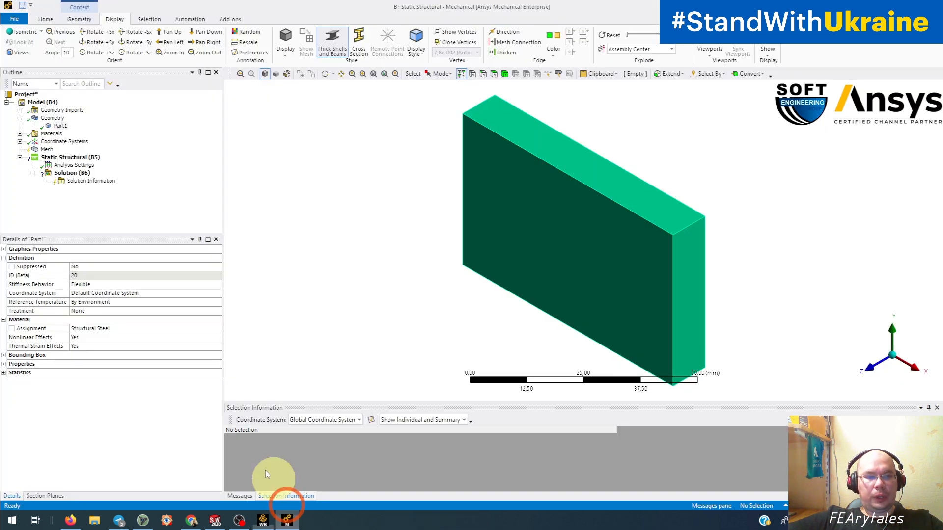
right_click(42, 103)
left_click(47, 117)
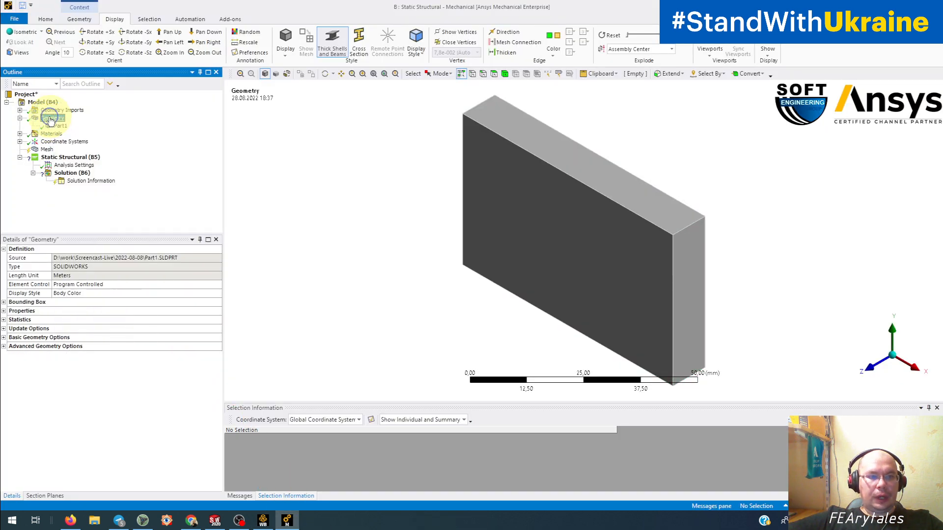
right_click(50, 119)
left_click(73, 171)
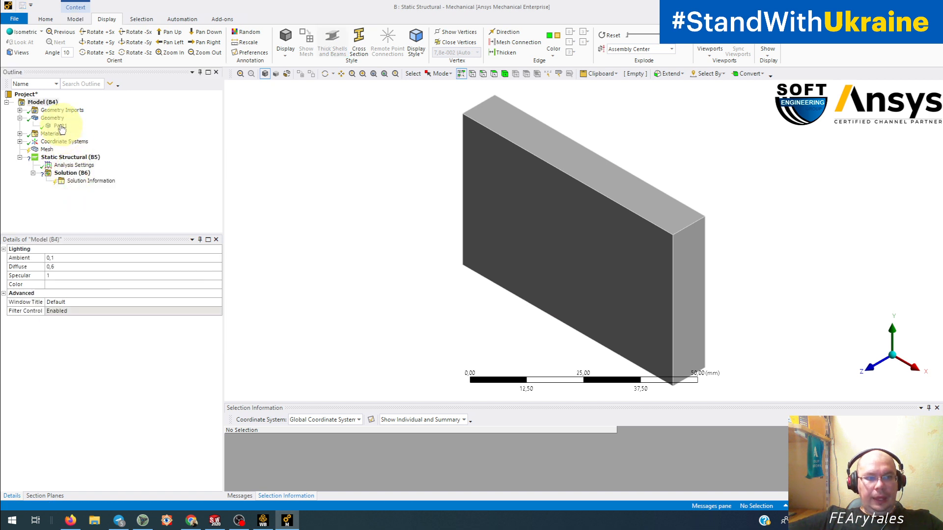
left_click(59, 127)
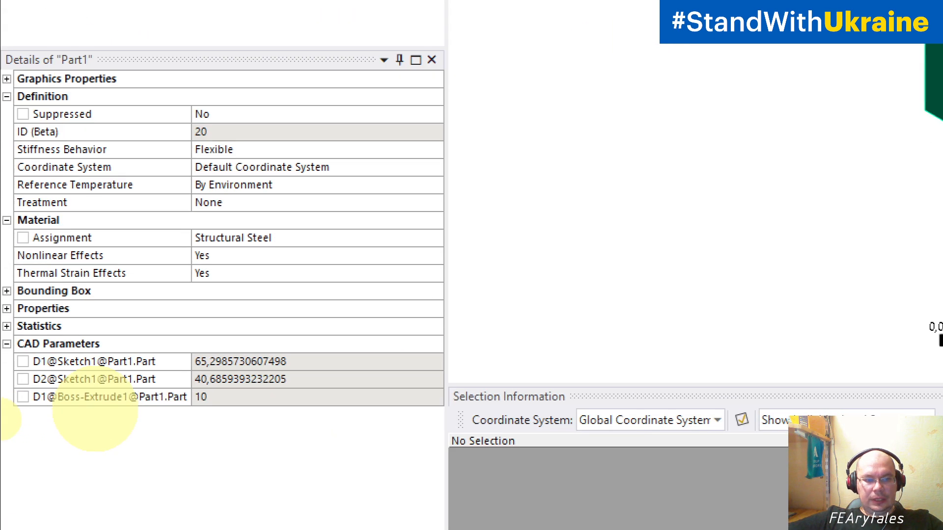
left_click(41, 439)
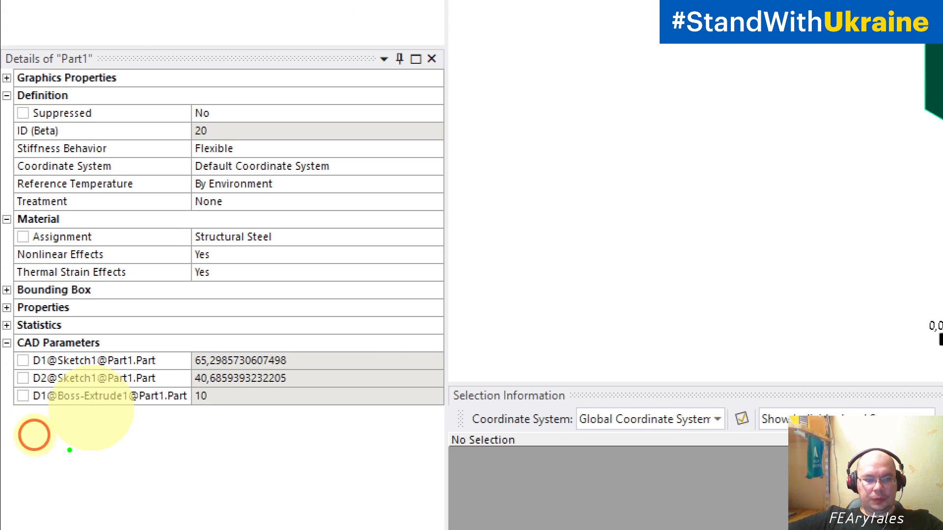
left_click_drag(19, 426, 188, 418)
mouse_move(313, 417)
left_mouse_down()
mouse_move(362, 341)
mouse_move(86, 361)
mouse_move(2, 339)
mouse_move(12, 430)
left_mouse_up()
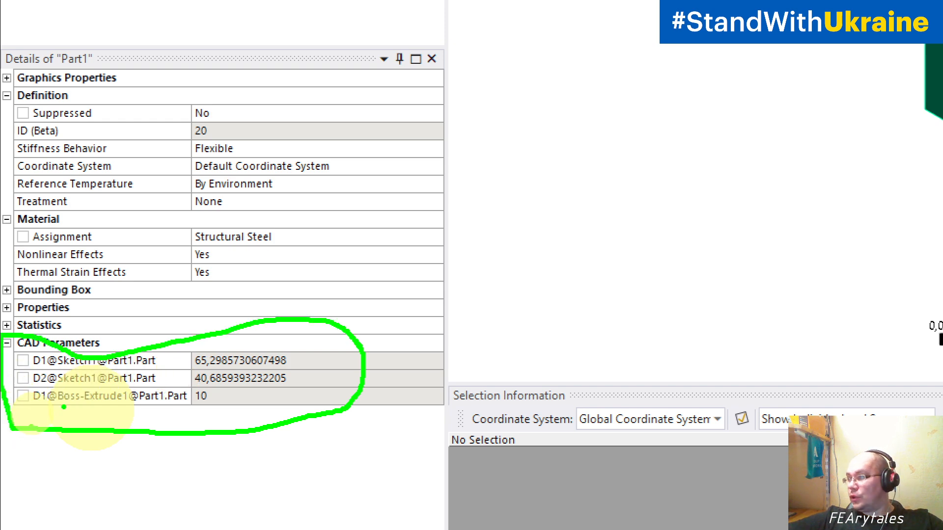
key("Escape")
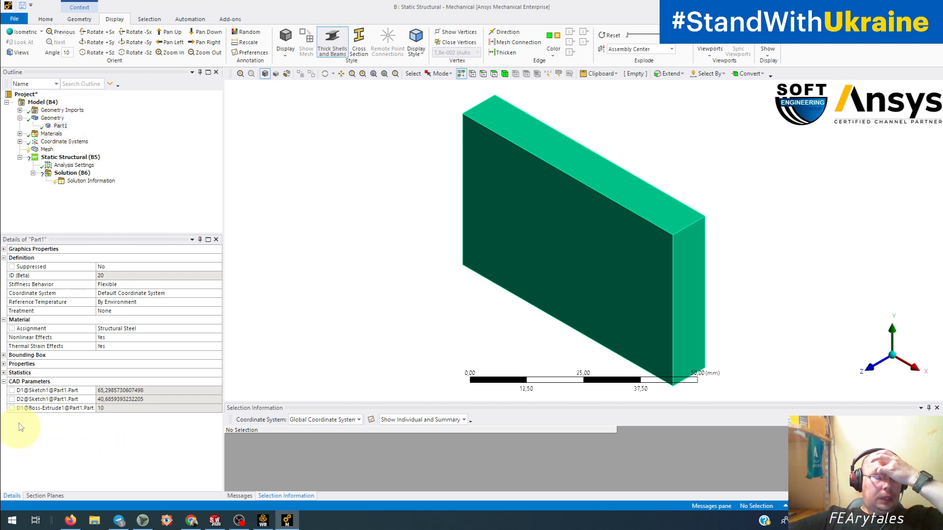
Mark the CAD dimensions D1@Sketch1, D2@Sketch1 and D1@Boss-Extrude1 of Part1 as parameters.
left_click(11, 390)
left_click(11, 399)
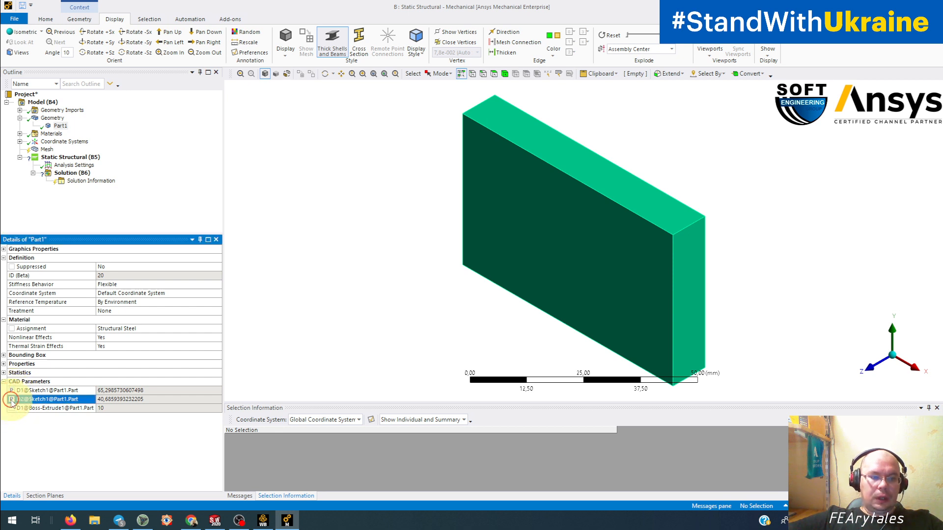
left_click(11, 408)
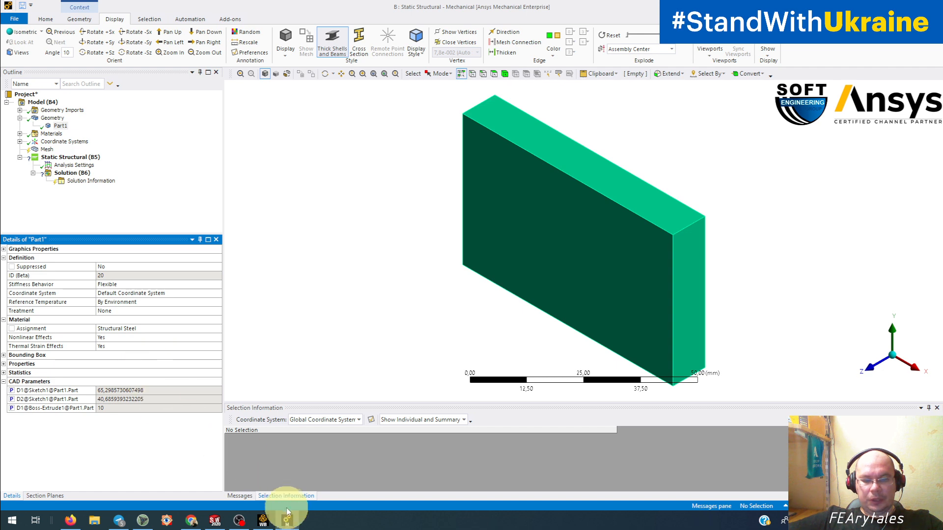
Switch to Workbench, open the Parameter Set and select the value of input parameter P1.
left_click(263, 520)
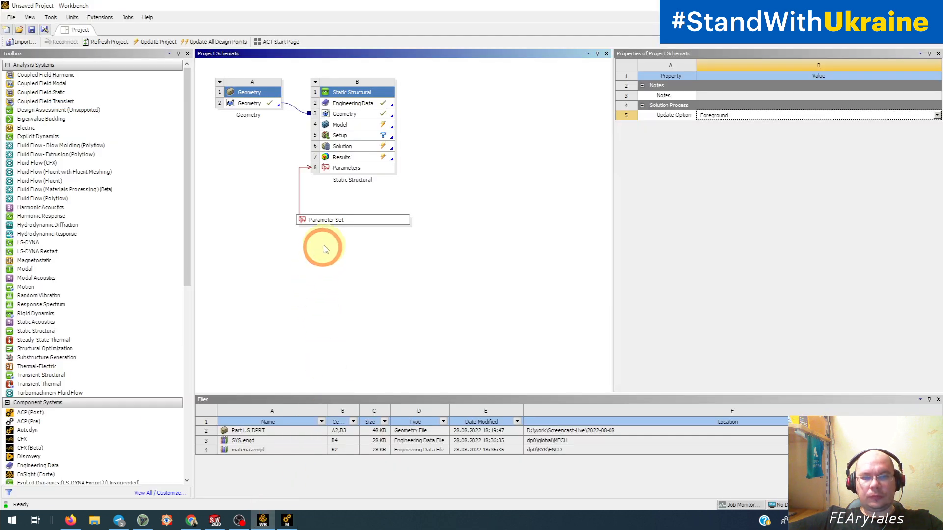
double_click(331, 221)
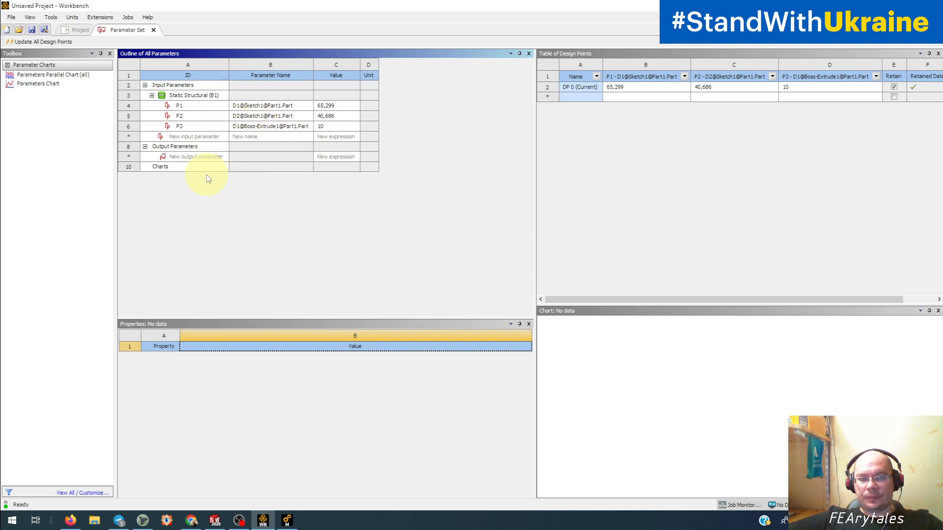
left_click(337, 106)
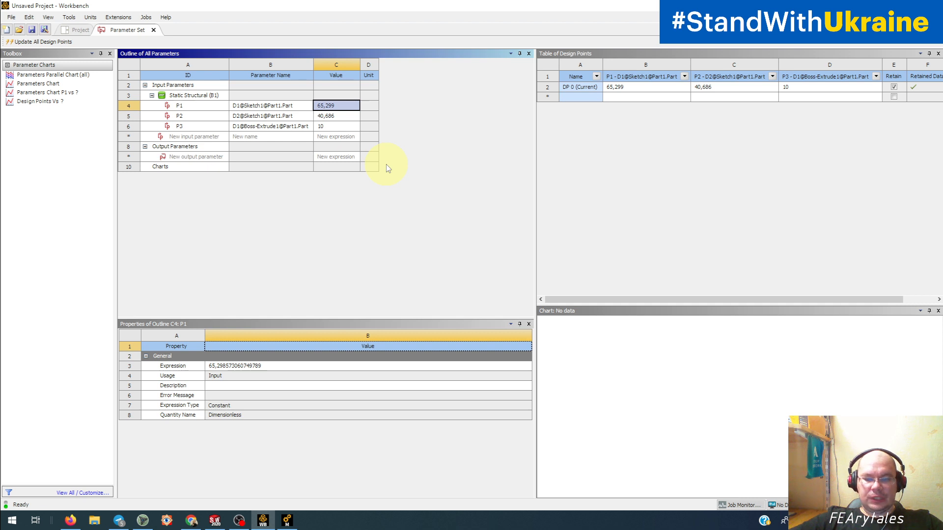
Set the input parameters P1 to 100, P2 to 200 and P3 to 1000, and close the Parameter Set.
type("100")
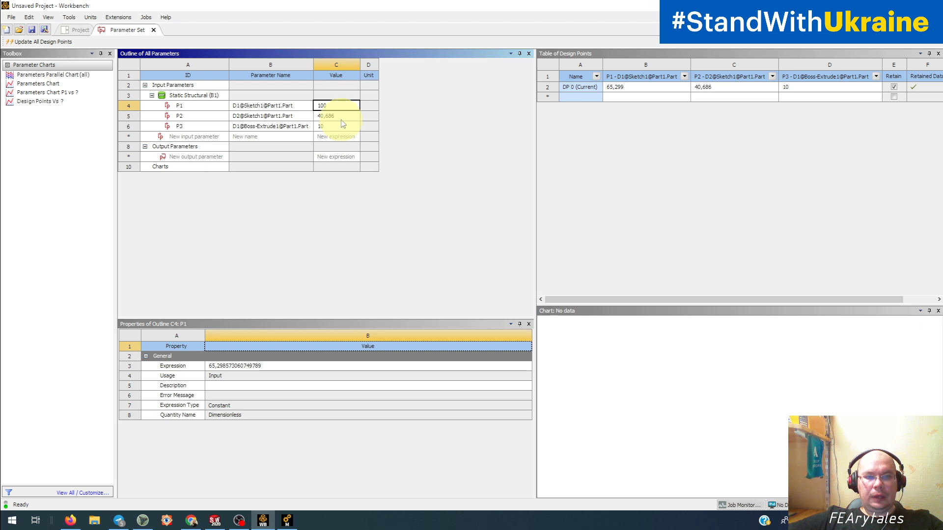
key("Return")
type("200")
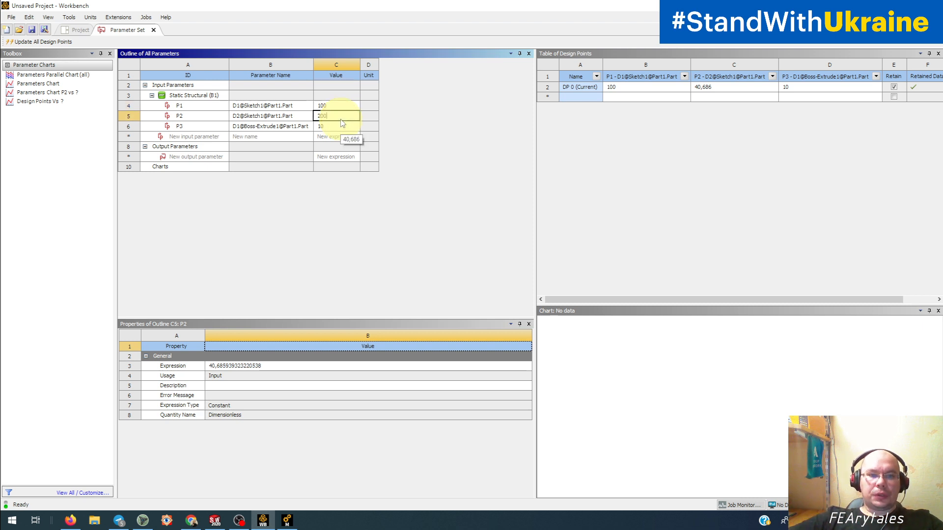
key("Return")
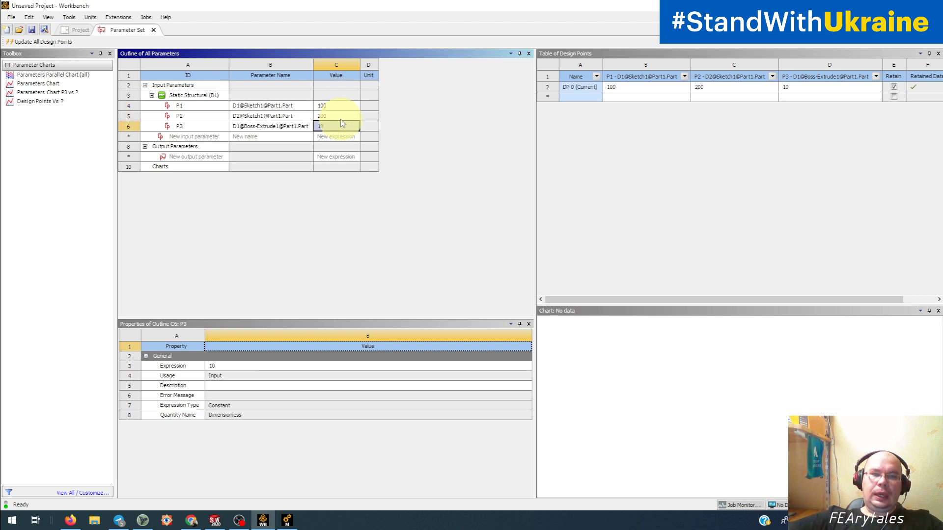
type("1")
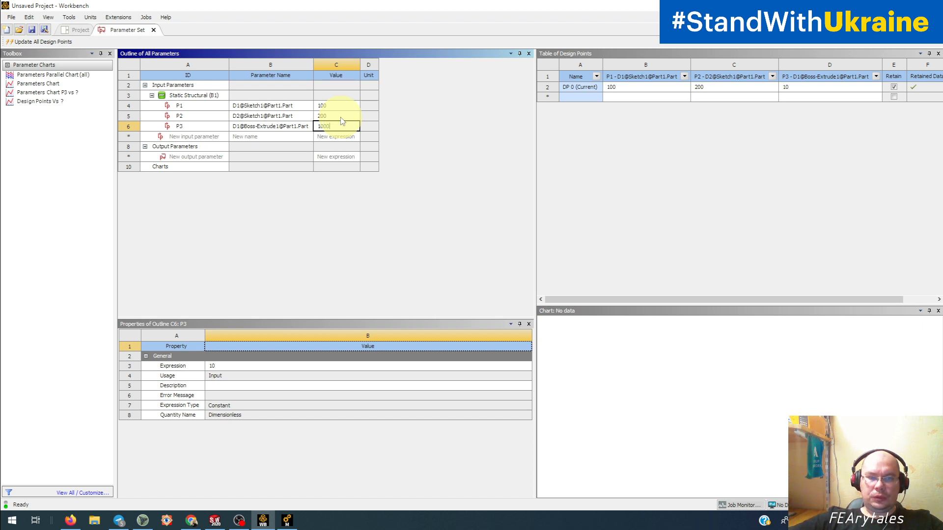
key("Return")
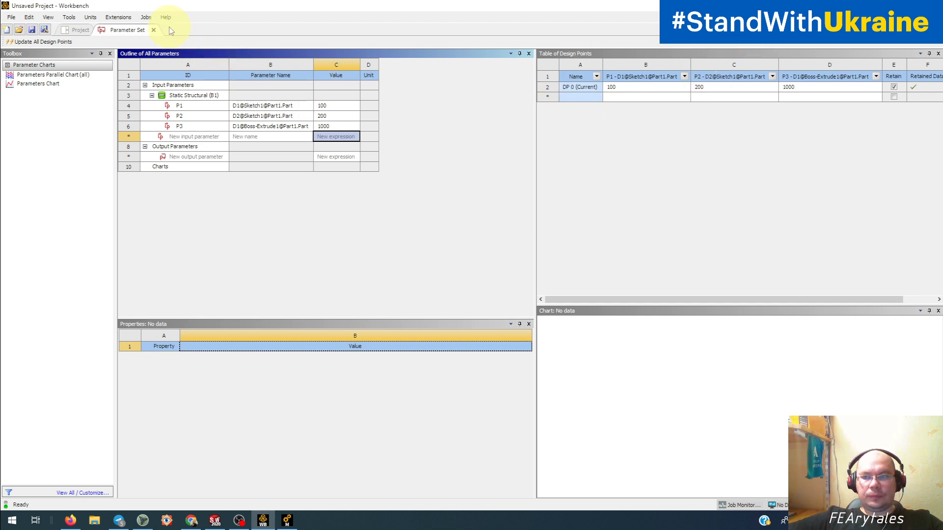
left_click(153, 30)
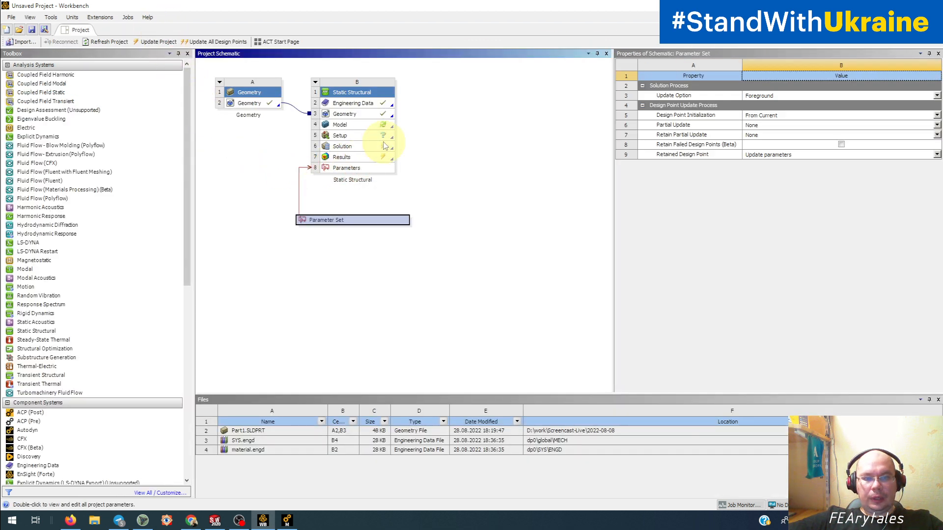
Switch to Mechanical, try to update the geometry from source and show the details of Part1.
left_click(287, 521)
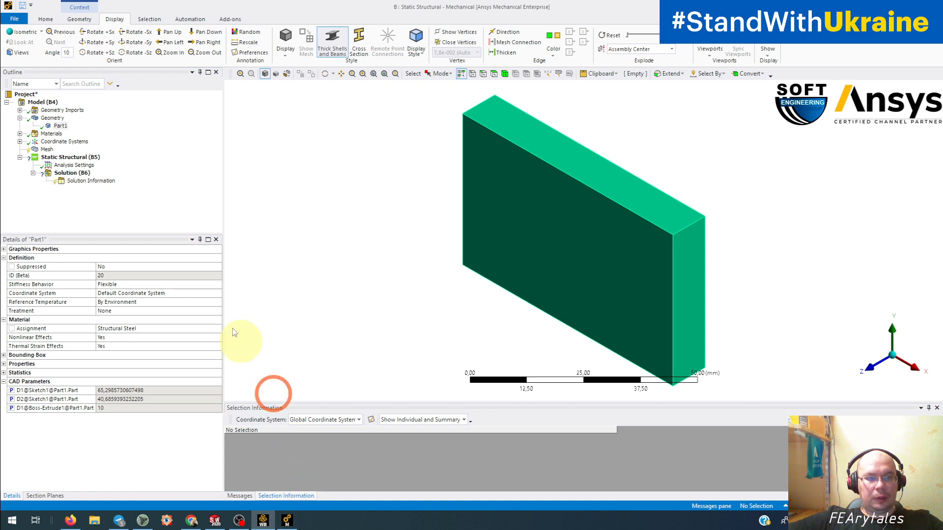
right_click(53, 119)
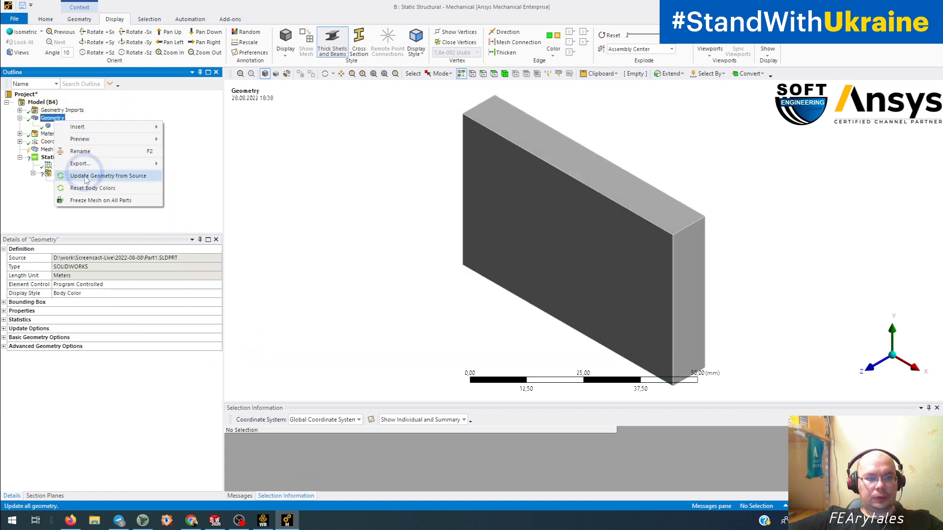
left_click(152, 206)
left_click(391, 197)
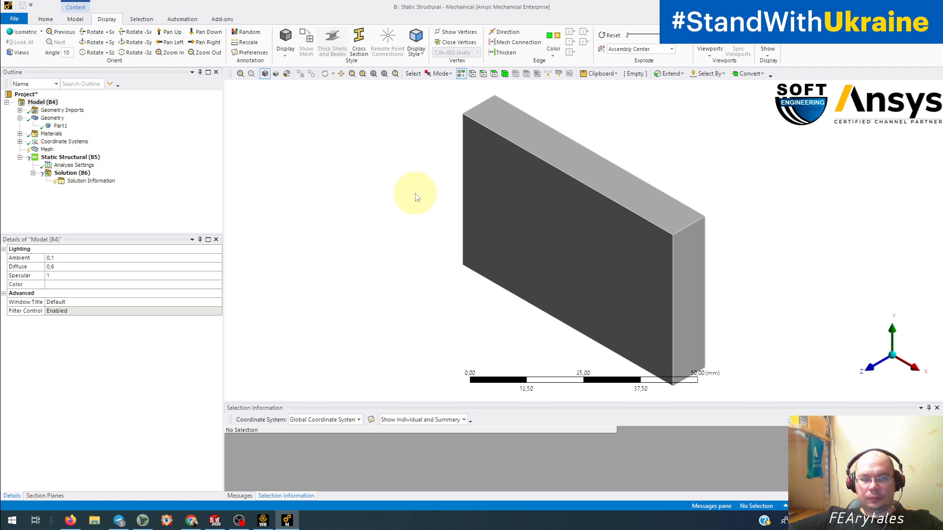
left_click(64, 127)
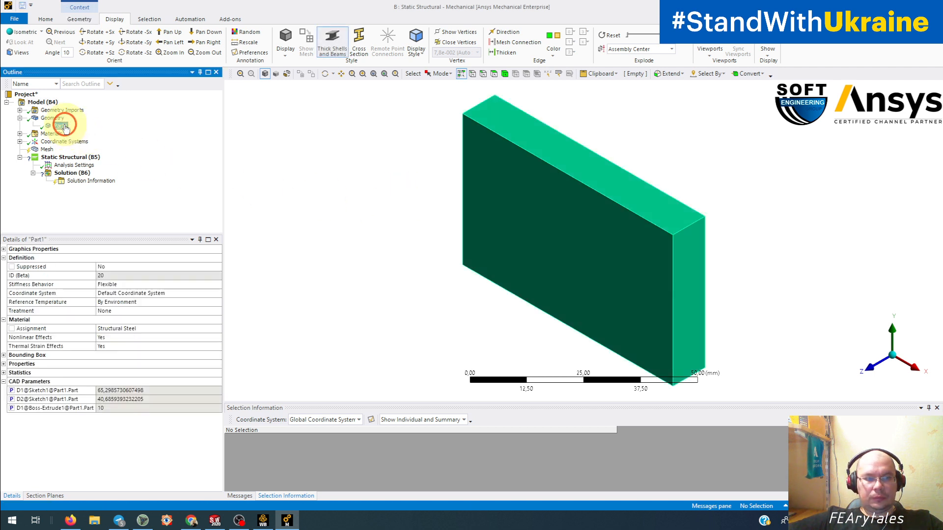
Switch to Workbench and update the Model cell of the Static Structural system.
left_click(264, 521)
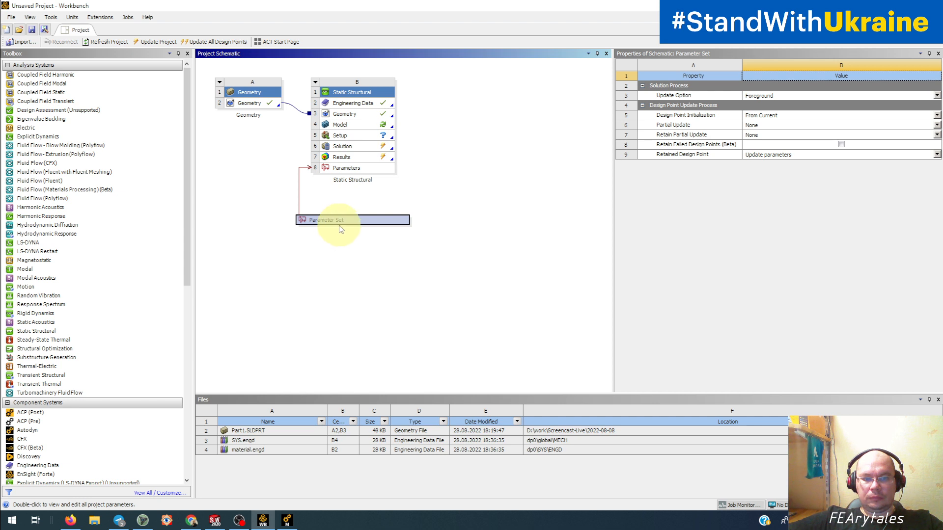
left_click(362, 125)
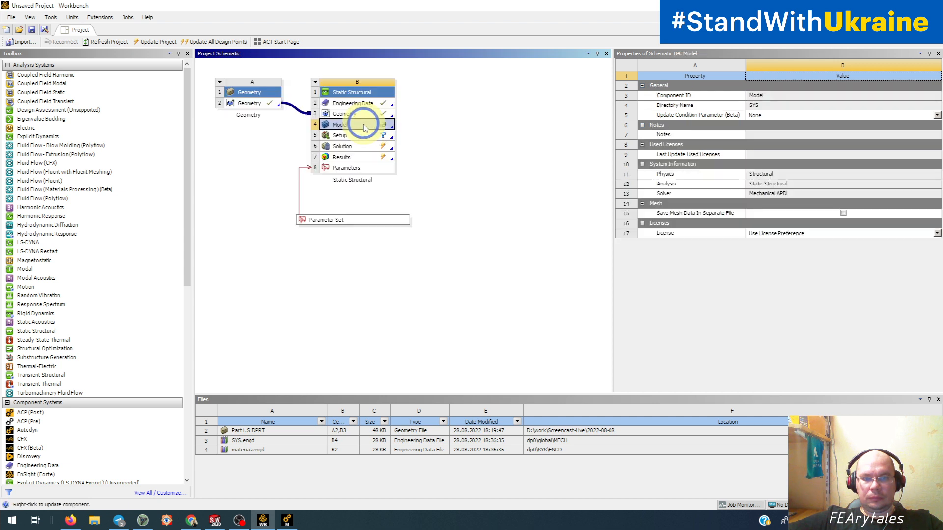
right_click(362, 124)
left_click(388, 203)
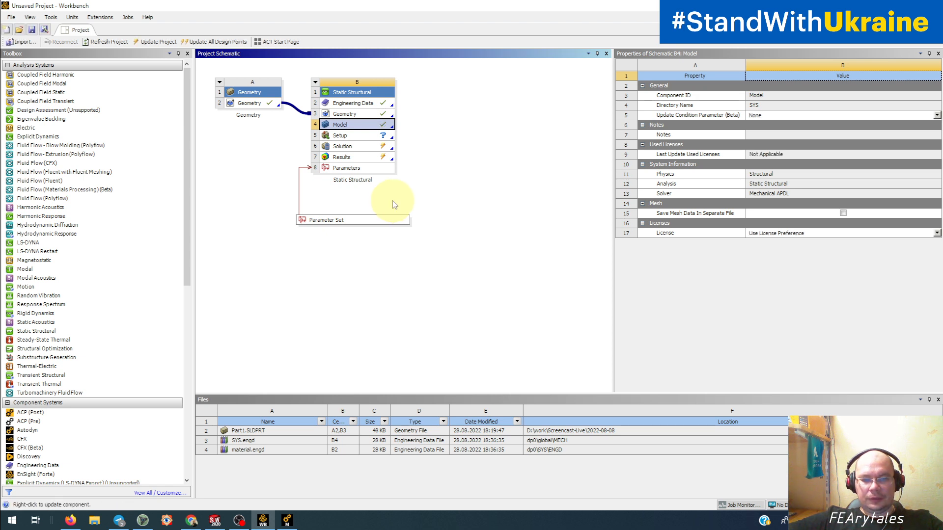
Switch to Mechanical and examine the updated block's proportions from several sides.
left_click(288, 520)
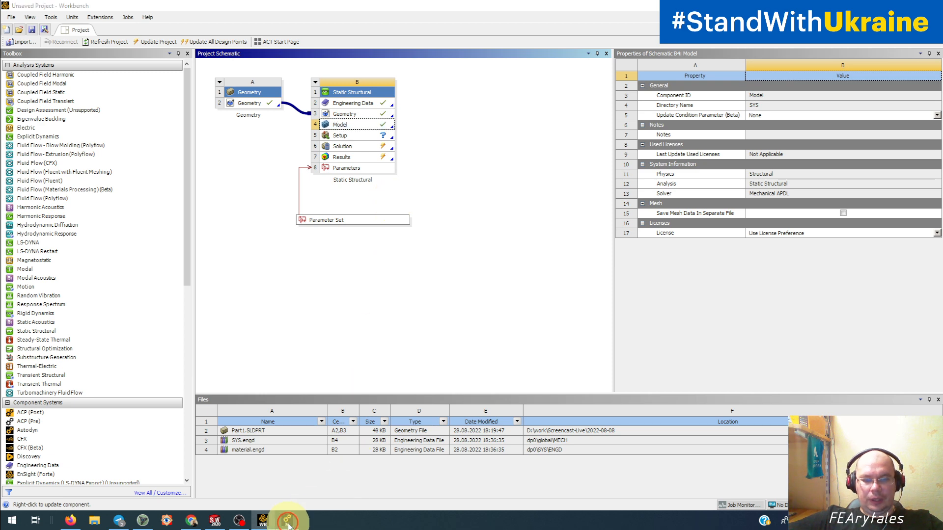
left_click(421, 364)
scroll(450, 278, "up", 3)
scroll(450, 277, "down", 10)
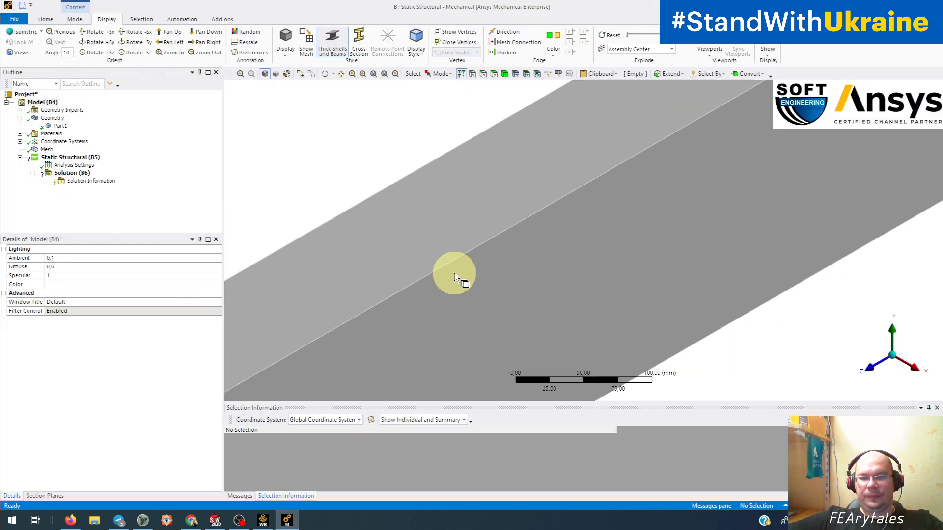
middle_click_drag(455, 272, 505, 249)
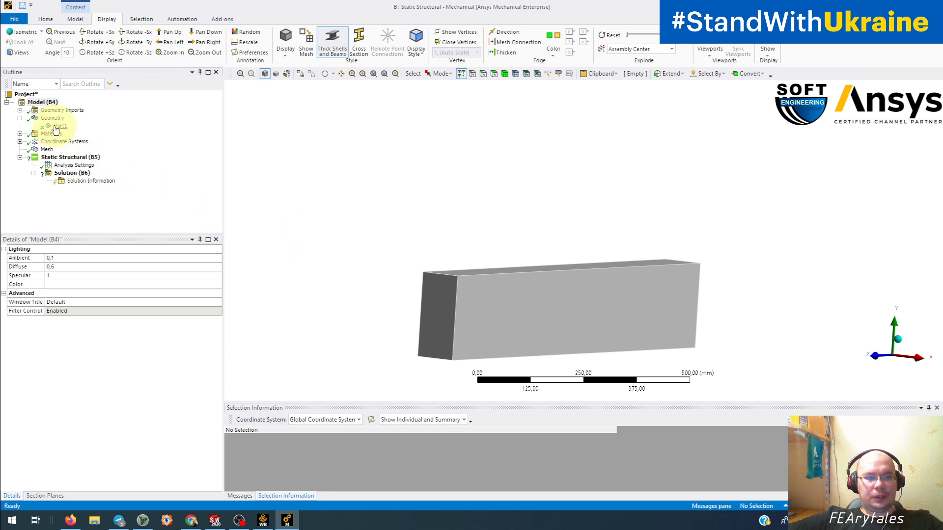
left_click(263, 521)
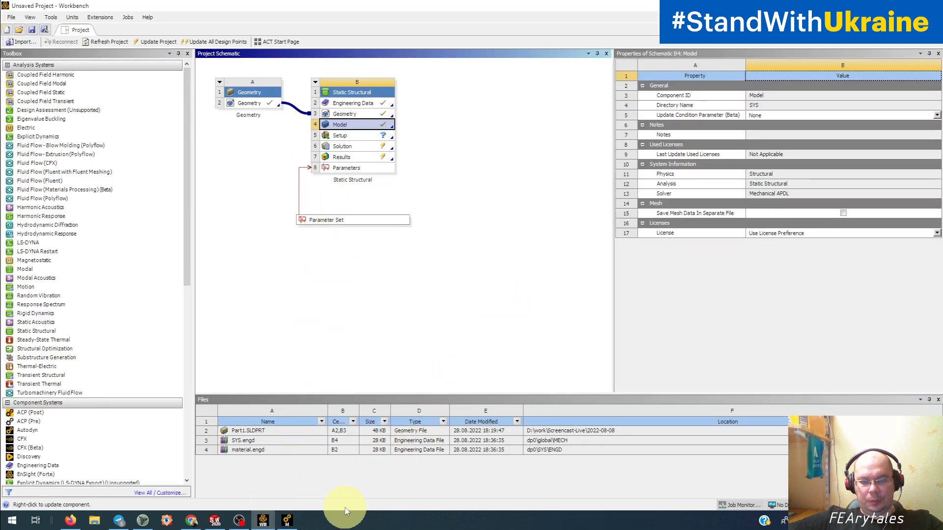
left_click(287, 521)
middle_click_drag(507, 288, 670, 299)
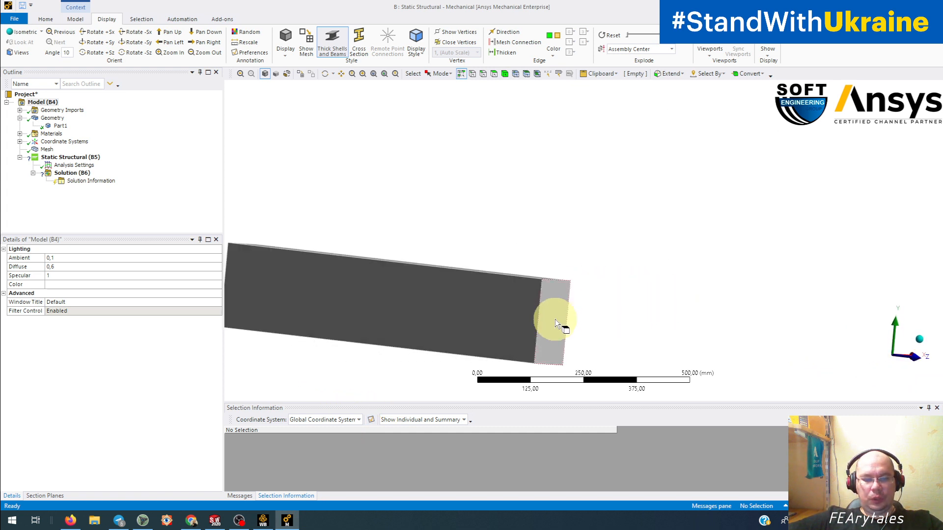
middle_click_drag(555, 319, 375, 182)
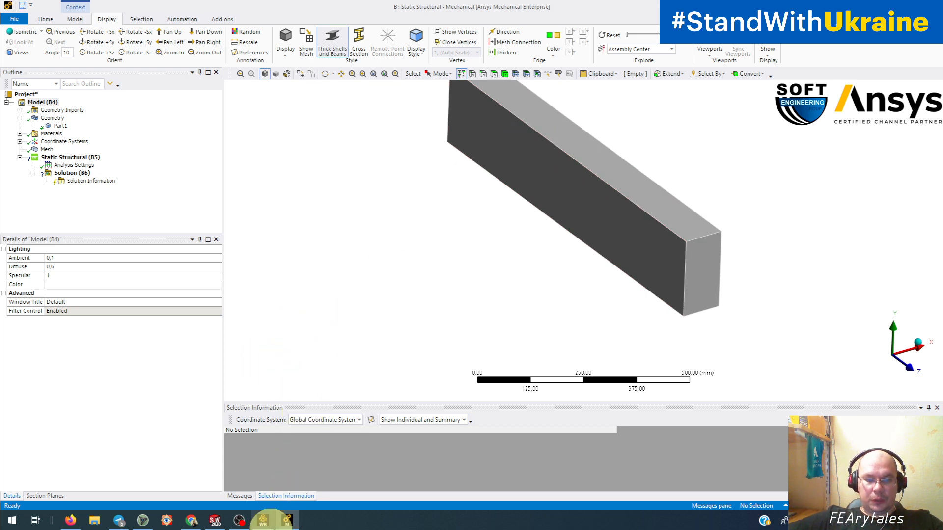
Switch to Workbench and show the available Parameters options in the properties of the standalone Geometry cell.
left_click(263, 520)
left_click(420, 251)
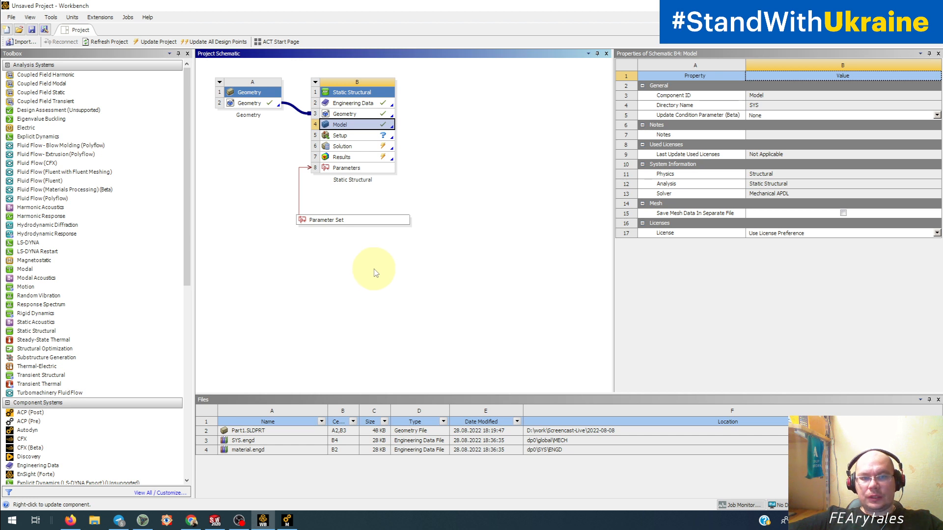
left_click(249, 103)
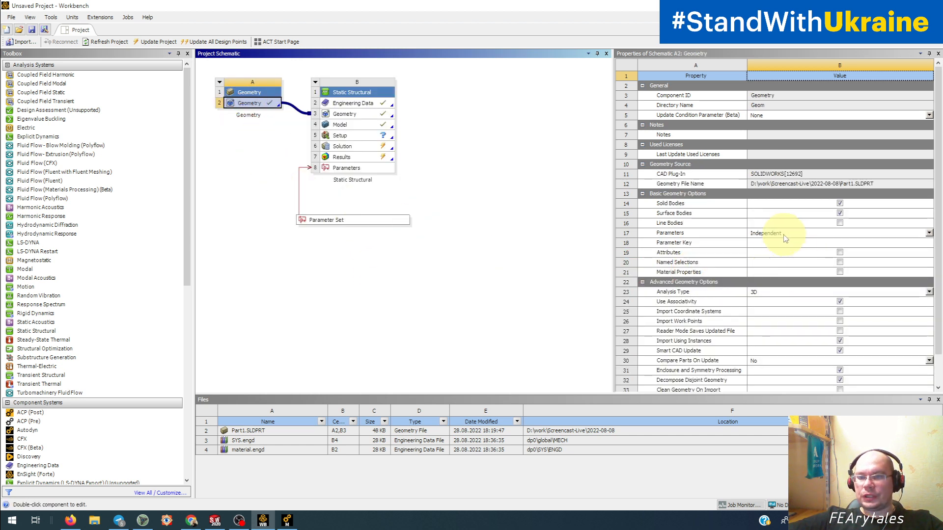
left_click(928, 234)
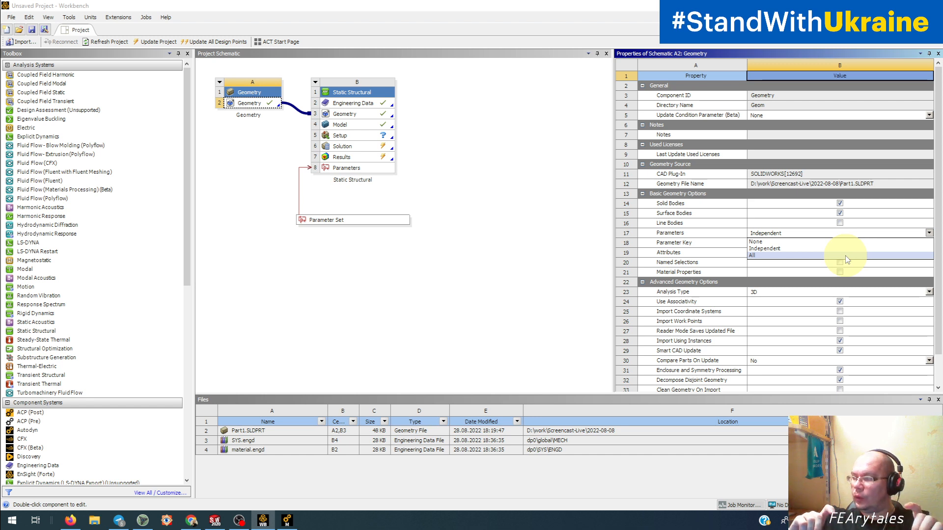
Switch to SOLIDWORKS, look over the block and open the equations manager of Part1.
left_click(223, 523)
scroll(357, 379, "up", 5)
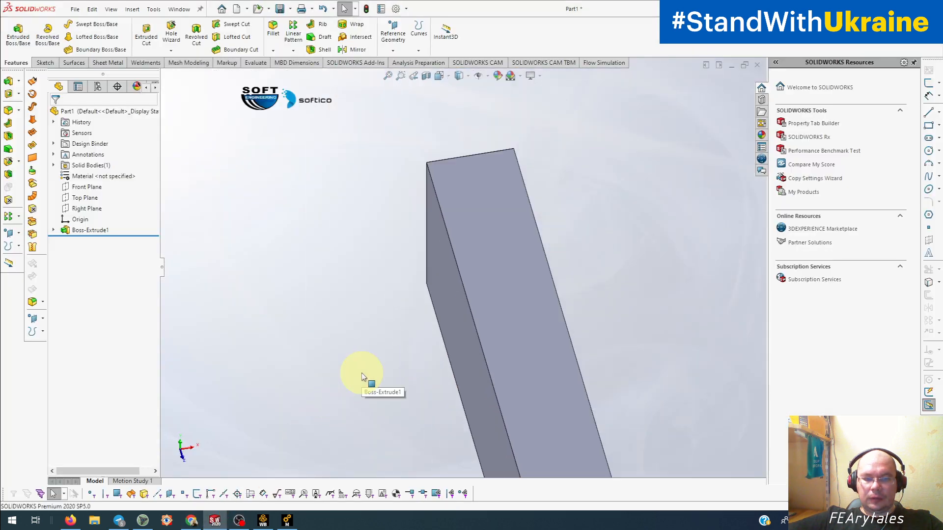
middle_click_drag(362, 379, 483, 316)
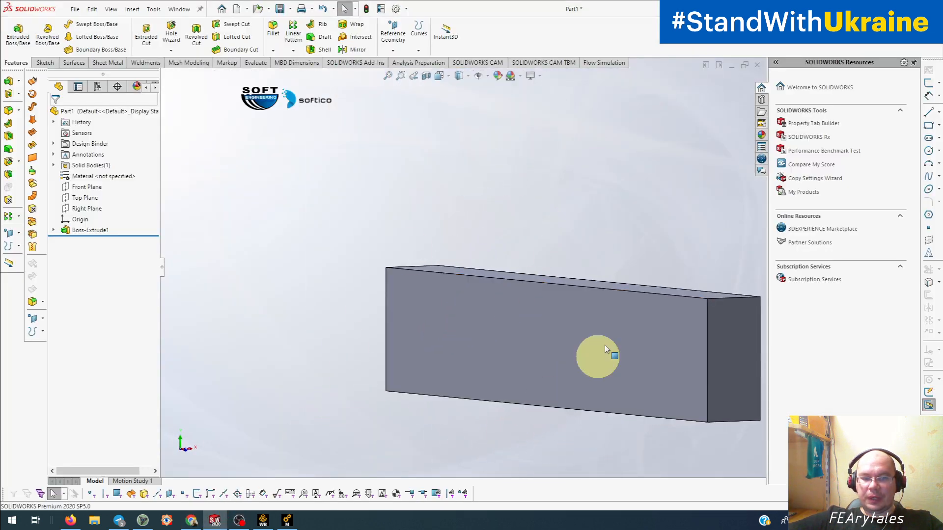
left_click(156, 11)
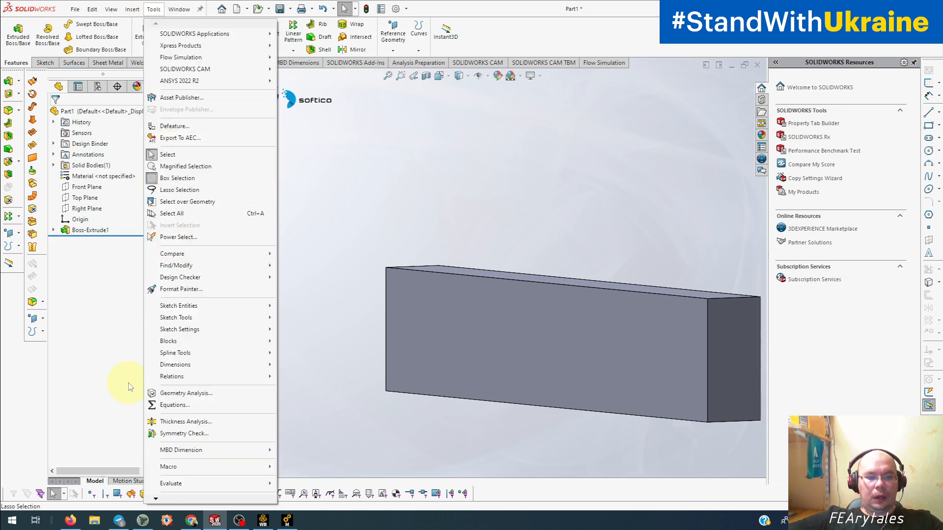
left_click(172, 405)
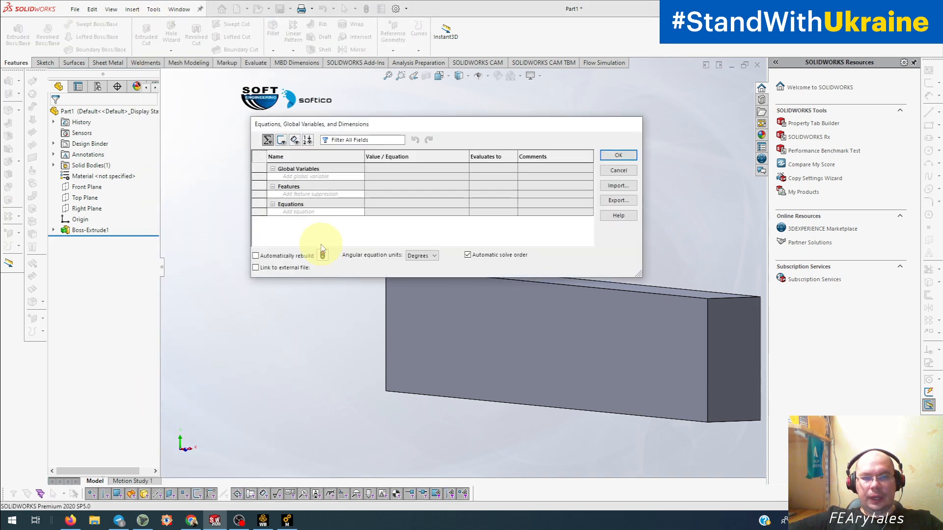
Add an equation that makes D2@Sketch1 equal to D1@Sketch1*2 and accept it.
left_click(84, 230)
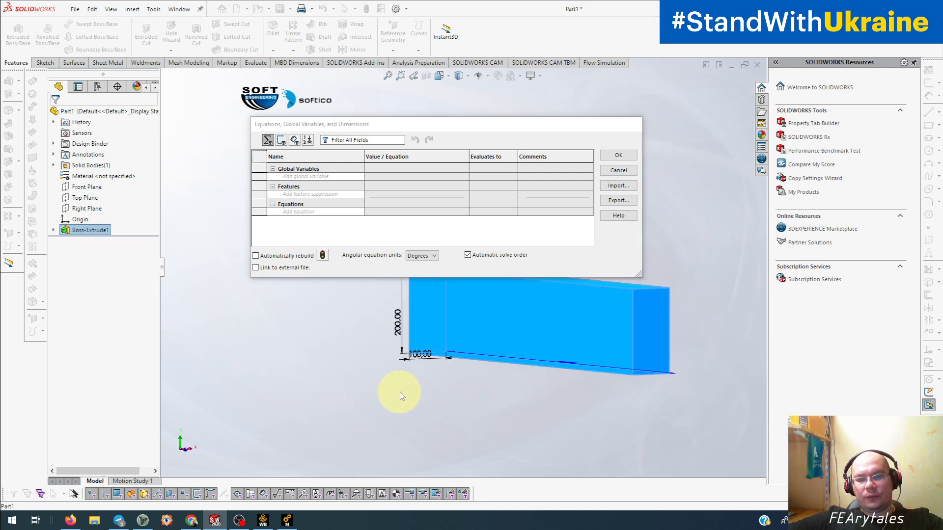
left_click(326, 211)
left_click(395, 327)
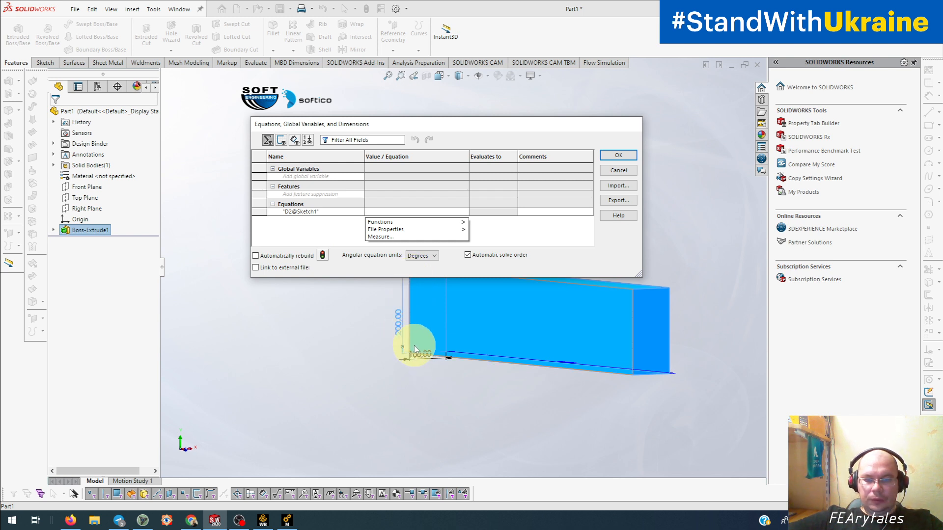
left_click(420, 361)
type("*2")
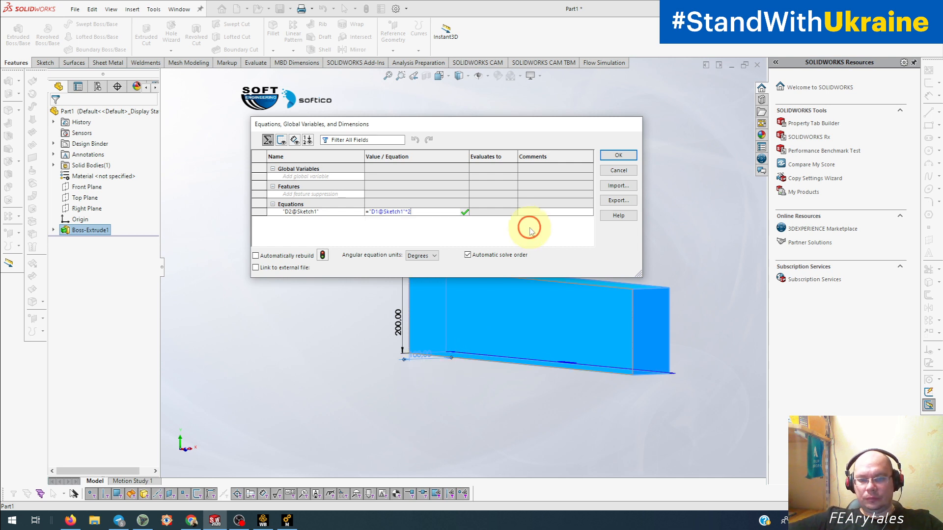
left_click(619, 156)
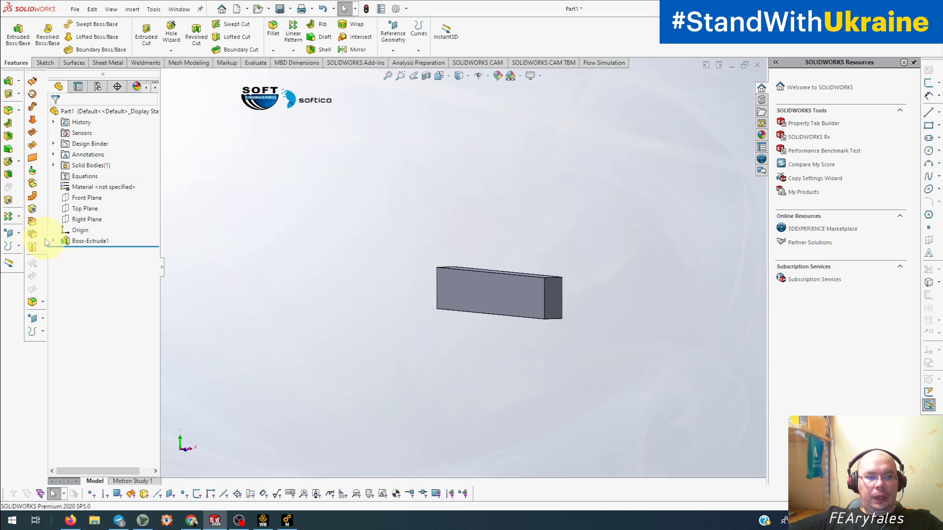
Set dimension D1@Sketch1 in the sketch of Boss-Extrude1 to 50 mm and rebuild the part.
left_click(53, 241)
left_click(127, 256)
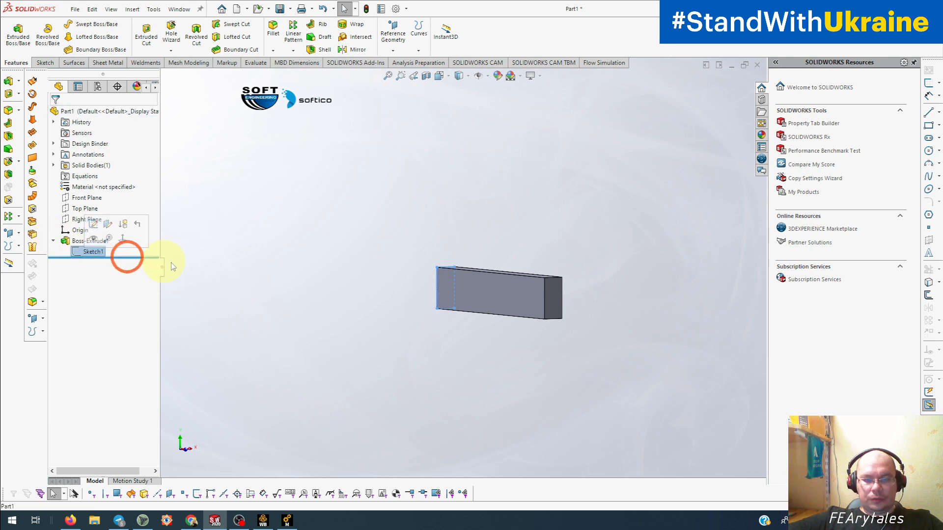
double_click(90, 251)
left_click(329, 284)
scroll(455, 307, "down", 5)
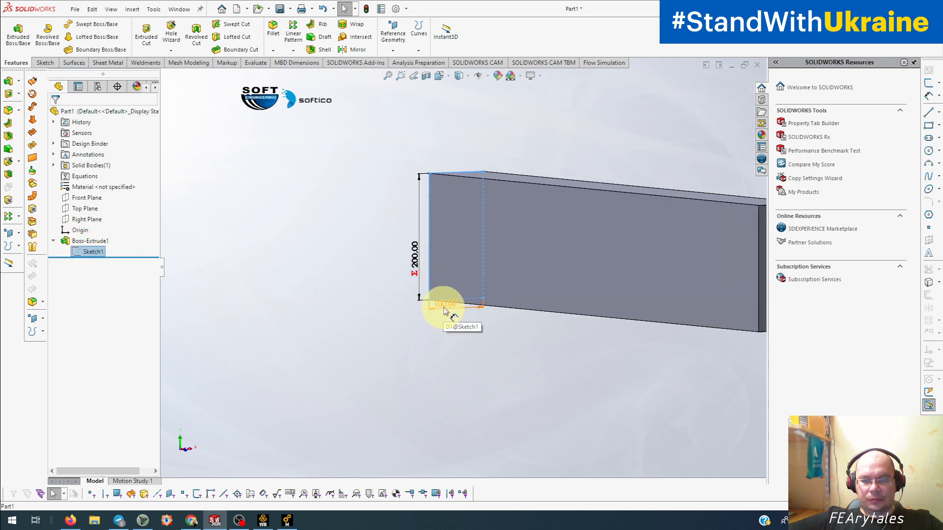
left_click(447, 306)
double_click(446, 305)
type("50")
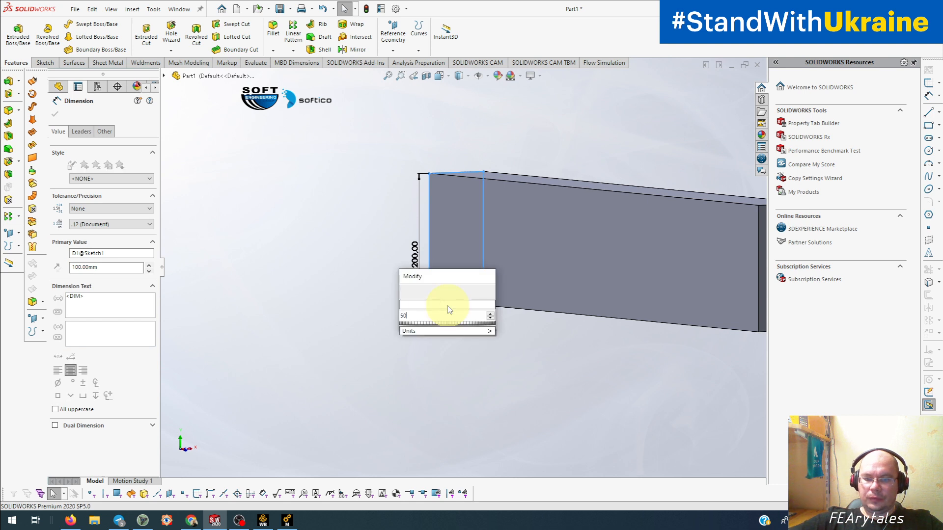
key("Return")
left_click(446, 381)
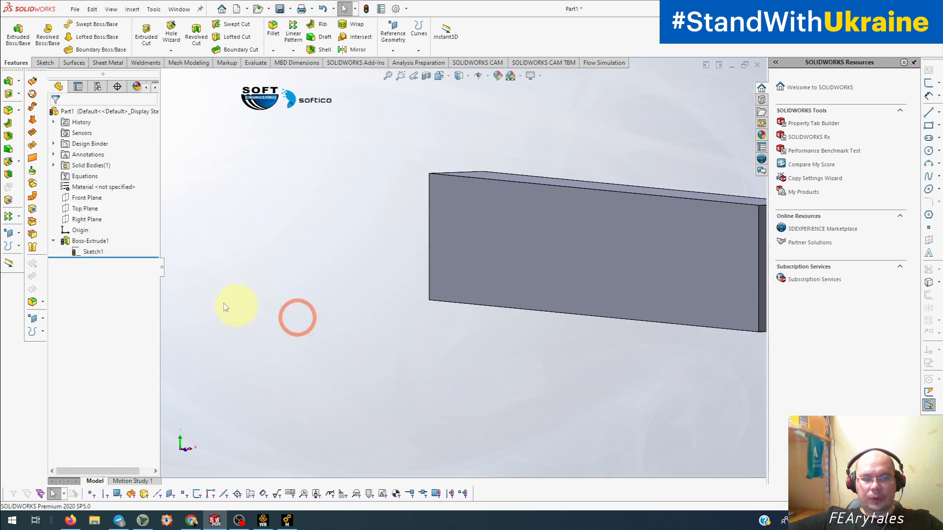
left_click(367, 9)
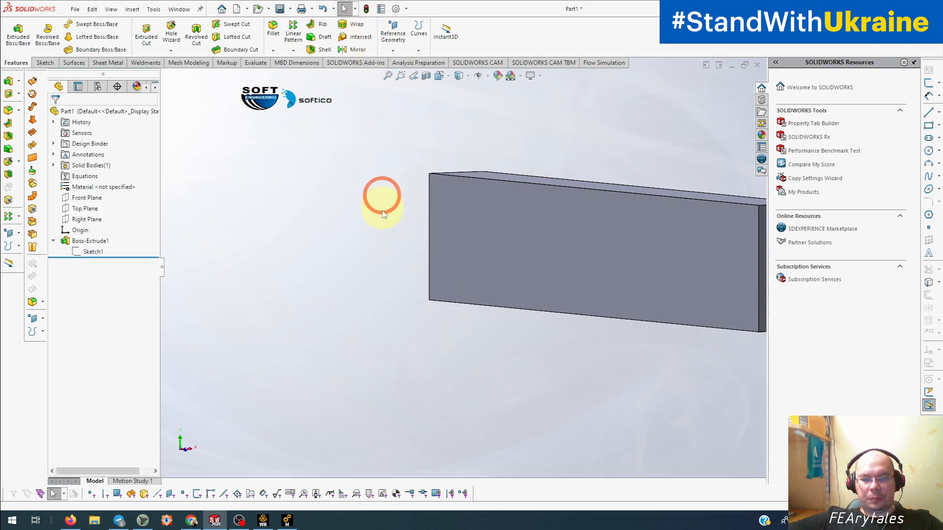
middle_click_drag(591, 288, 458, 285)
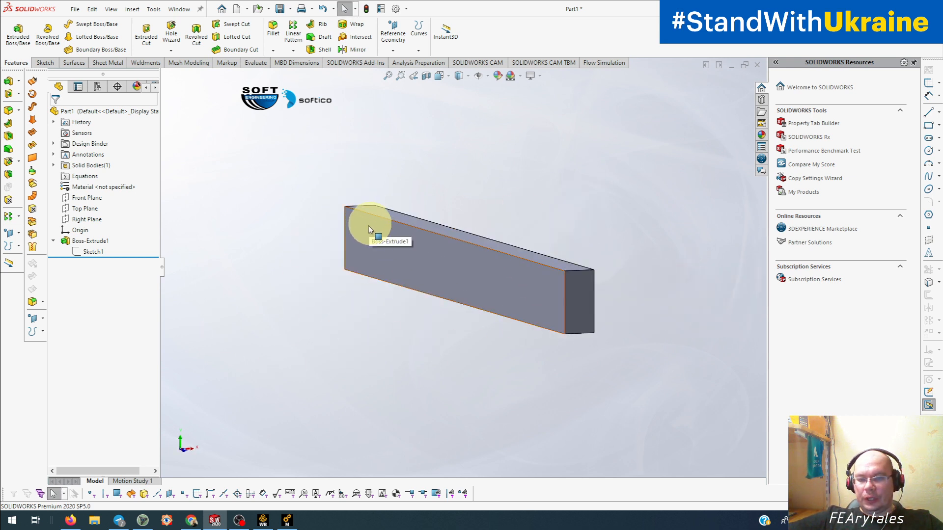
middle_click_drag(608, 347, 573, 320)
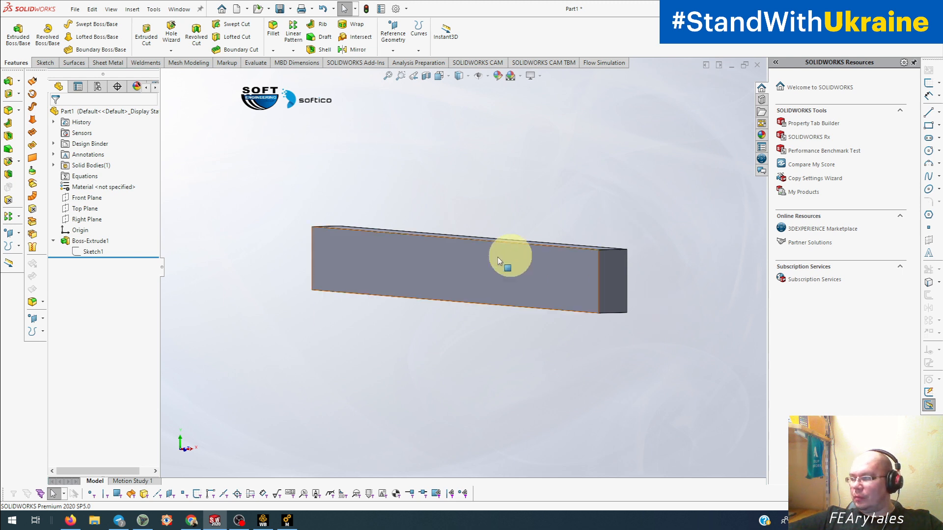
middle_click_drag(504, 280, 373, 321)
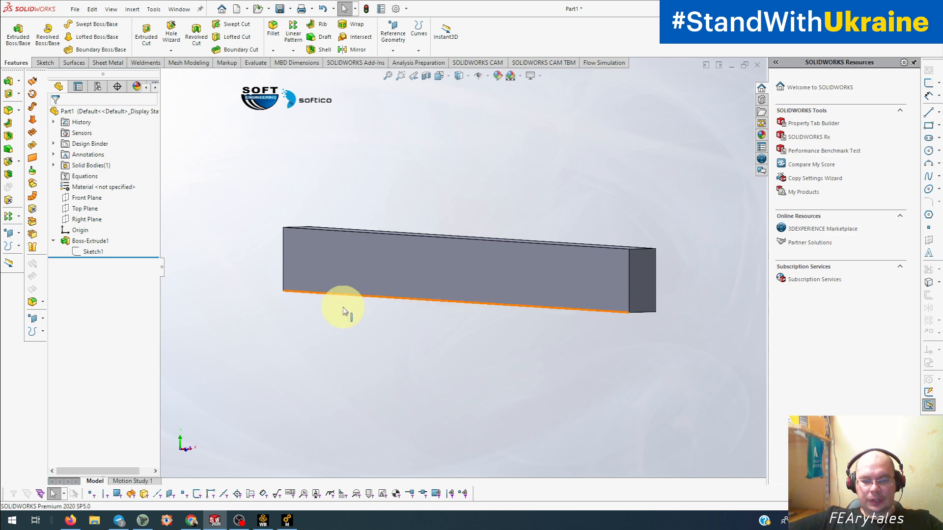
Switch to Workbench and update the Model cell of the Static Structural system.
left_click(262, 518)
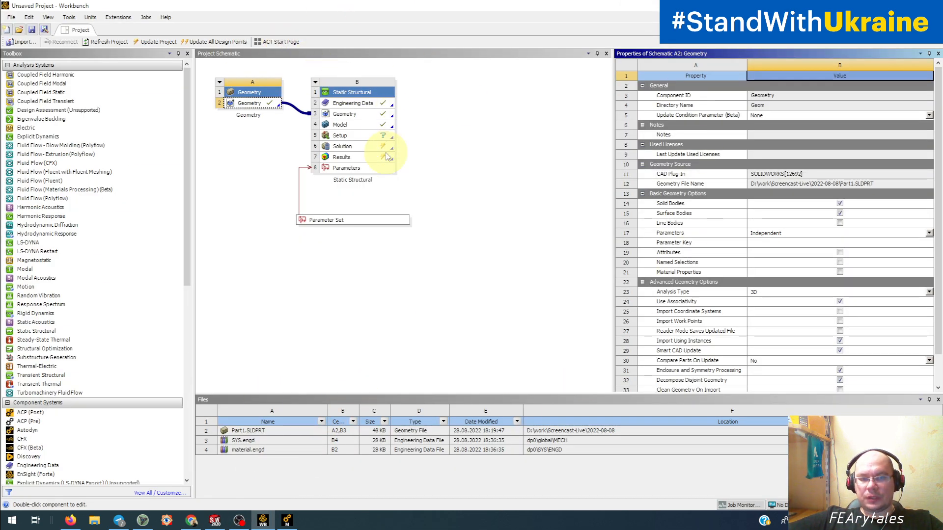
left_click(346, 123)
right_click(346, 124)
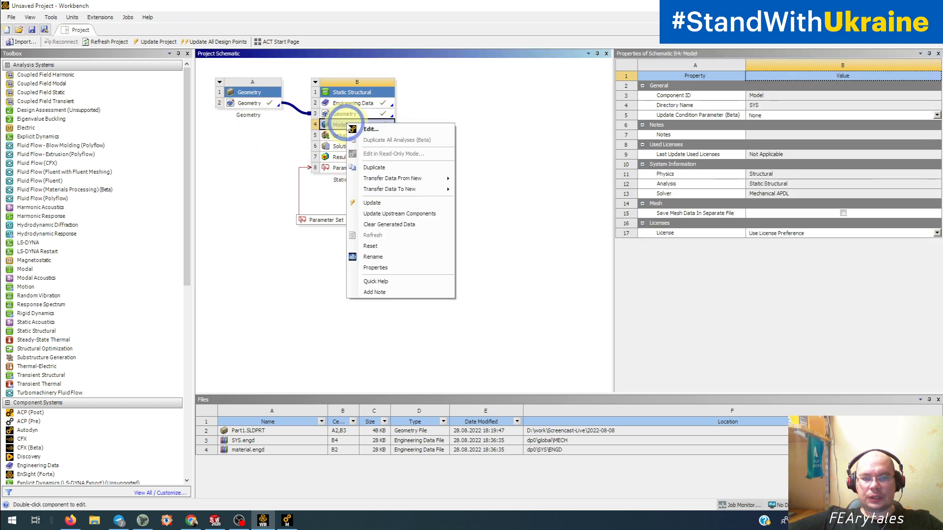
left_click(388, 206)
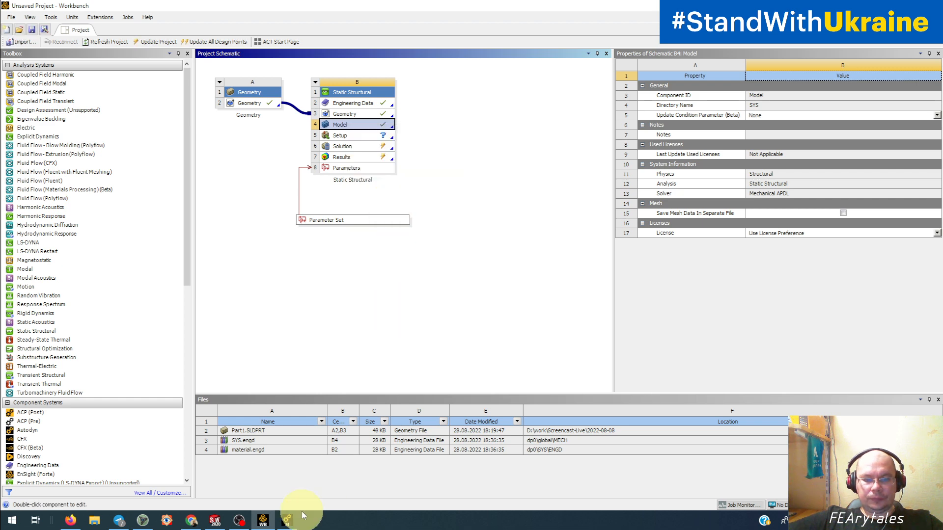
Switch to Mechanical, update the geometry from its source and show the CAD parameters of Part1.
left_click(289, 521)
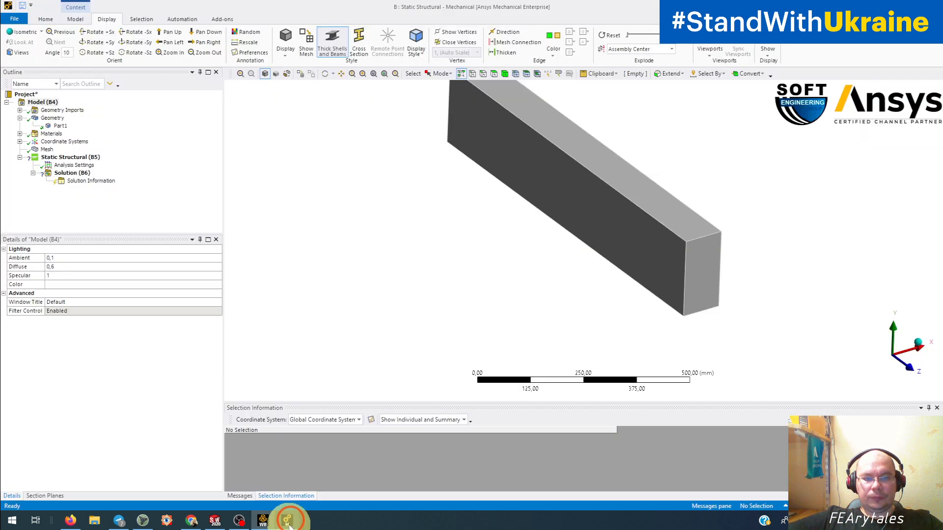
right_click(48, 118)
left_click(90, 172)
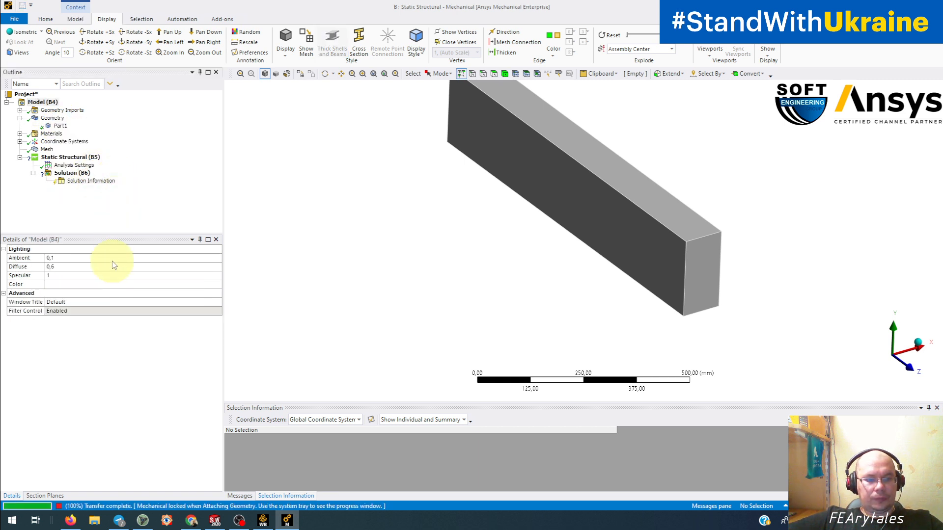
left_click(60, 127)
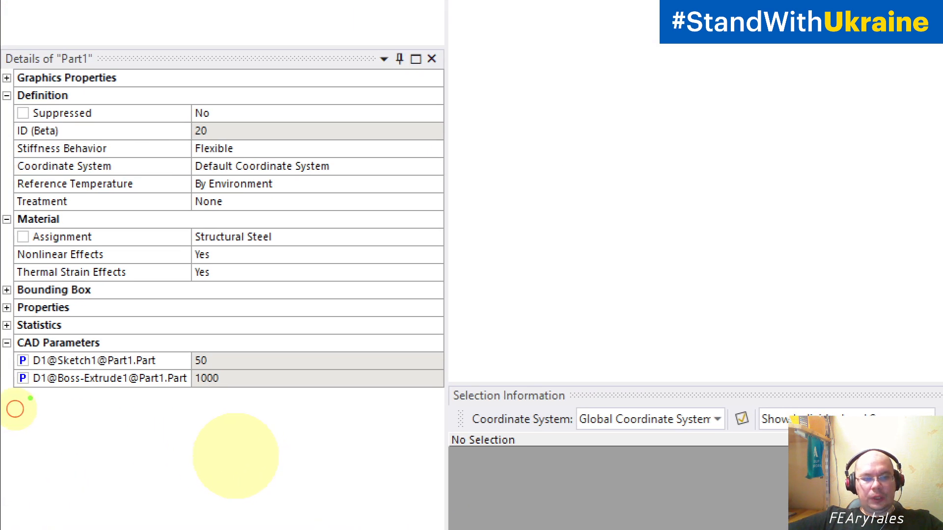
mouse_move(29, 396)
left_mouse_down()
mouse_move(263, 412)
mouse_move(235, 336)
mouse_move(3, 332)
left_mouse_up()
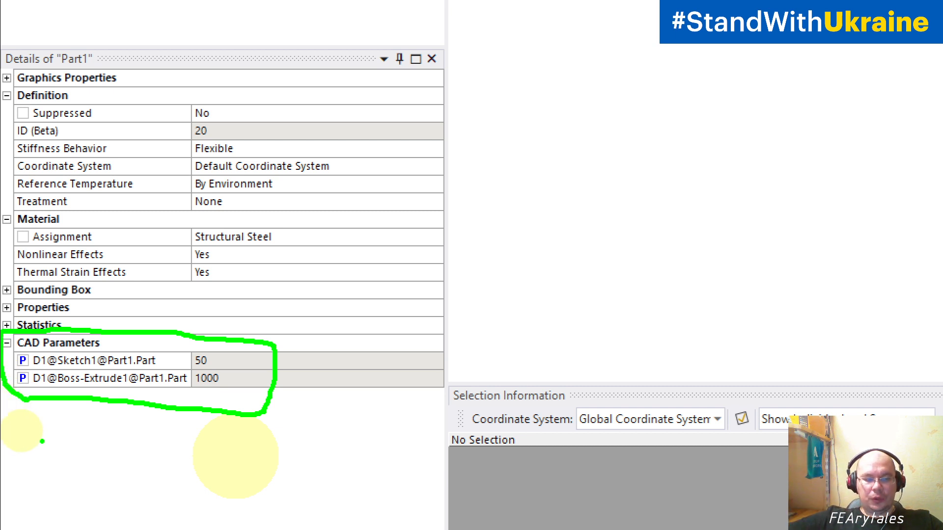
key("Escape")
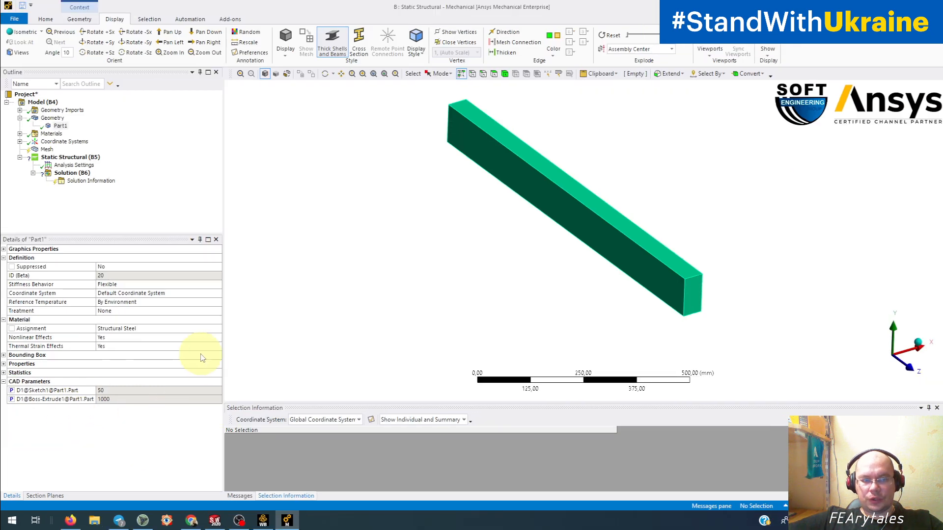
Switch to Workbench and review the Parameters options of the standalone Geometry cell without changing the selection.
left_click(263, 521)
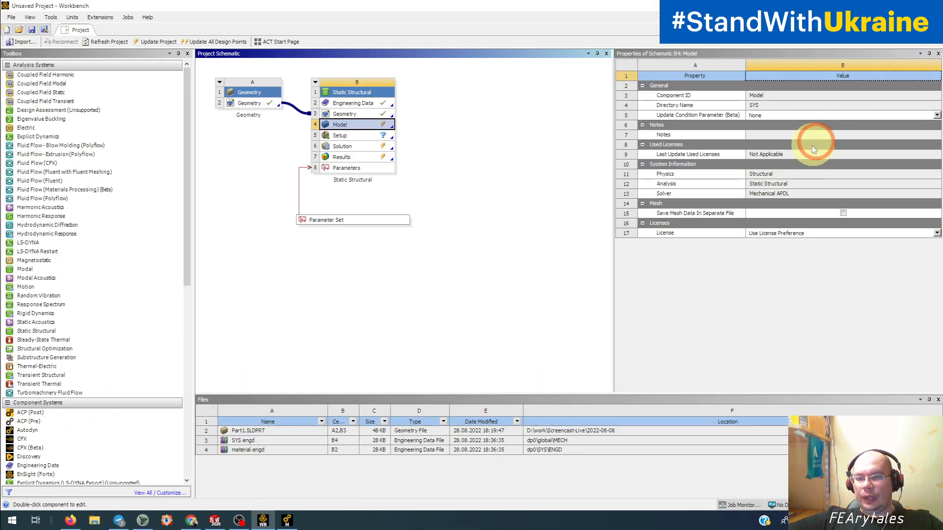
left_click(265, 102)
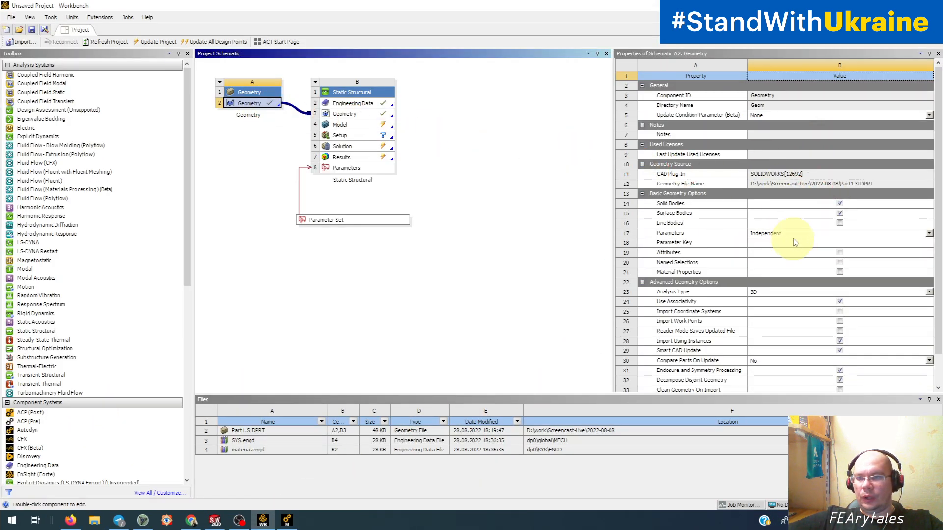
left_click(929, 234)
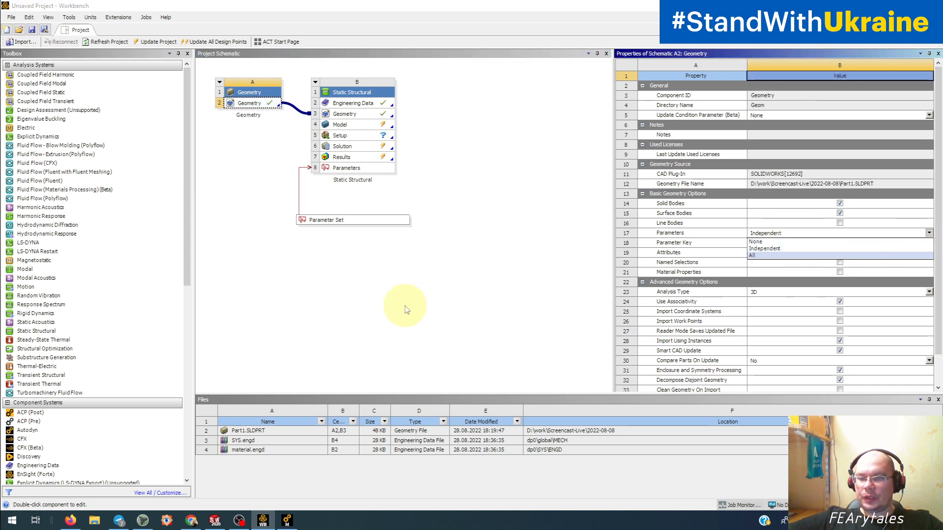
left_click(417, 308)
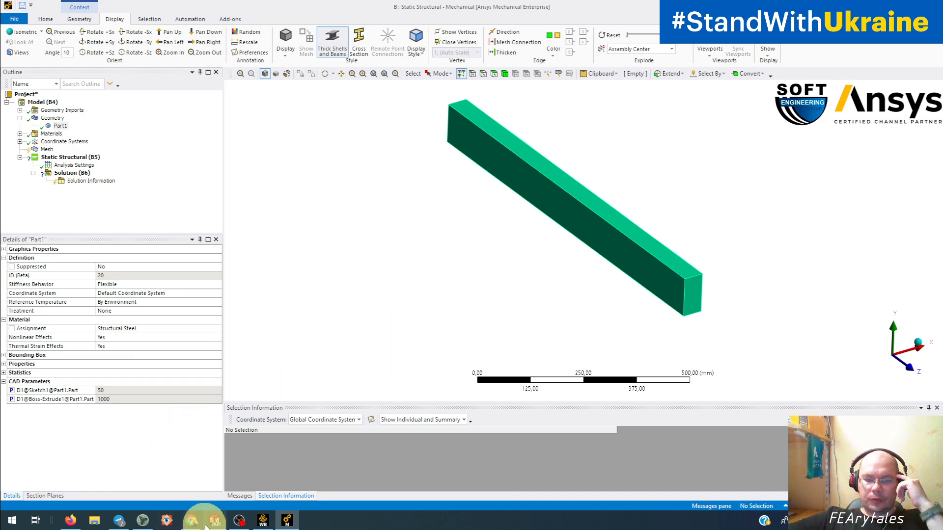
Return to Workbench and examine the Parameter Key property of the standalone Geometry cell.
left_click(262, 520)
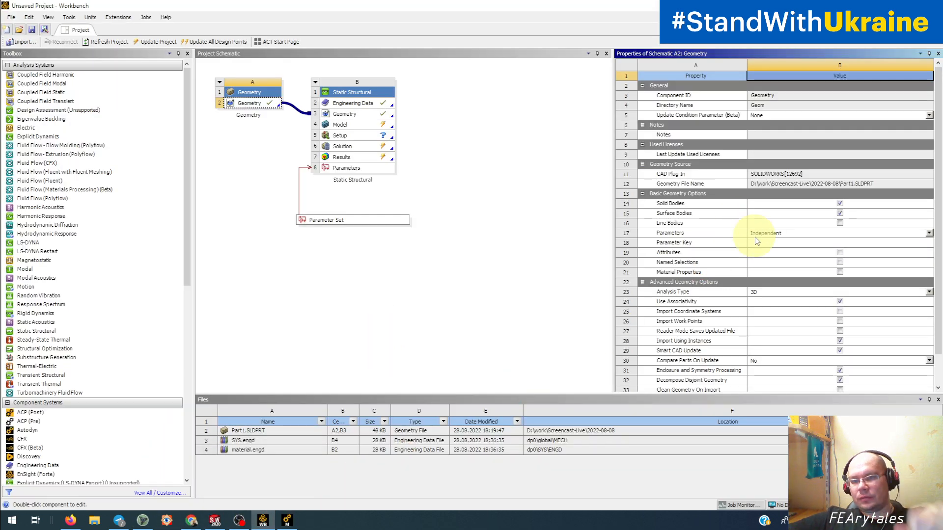
left_click(766, 243)
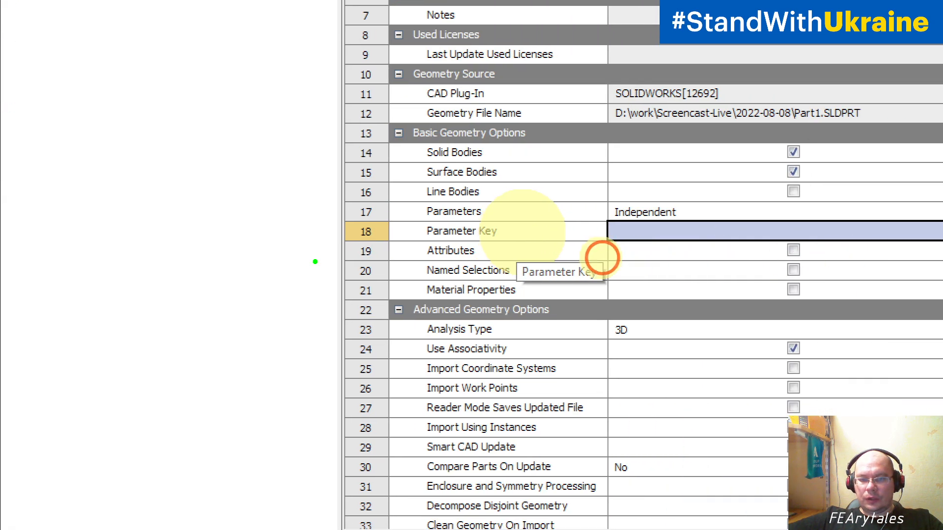
mouse_move(403, 245)
left_mouse_down()
mouse_move(569, 259)
mouse_move(897, 253)
mouse_move(920, 212)
mouse_move(403, 199)
mouse_move(413, 231)
left_mouse_up()
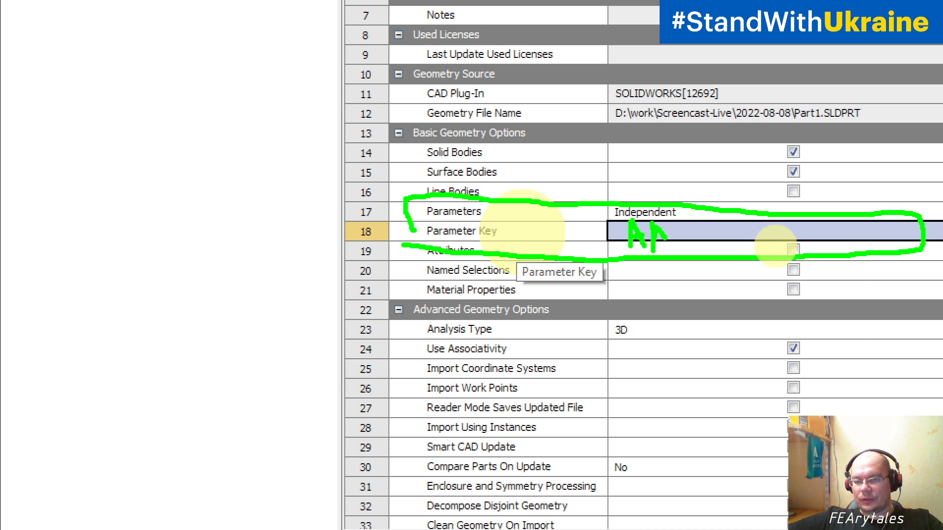
left_click_drag(690, 227, 678, 251)
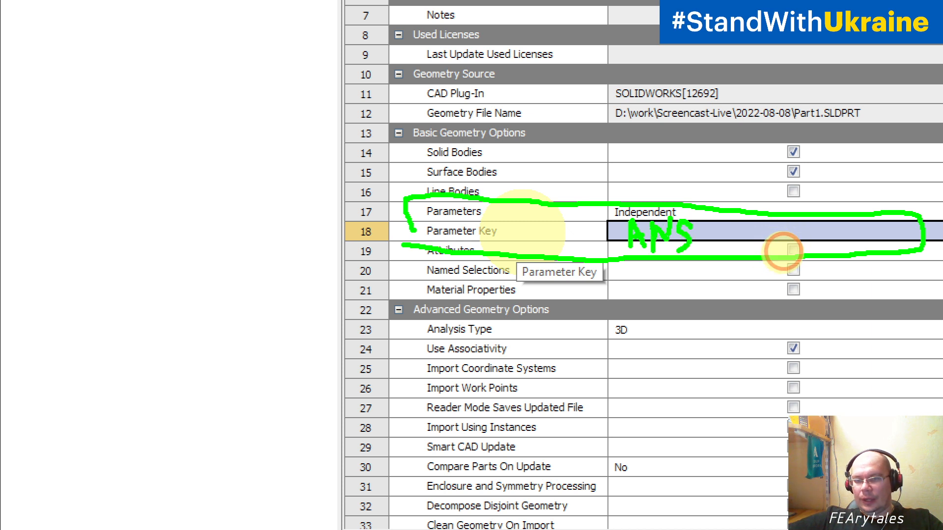
left_click(703, 226)
left_click_drag(701, 239, 686, 268)
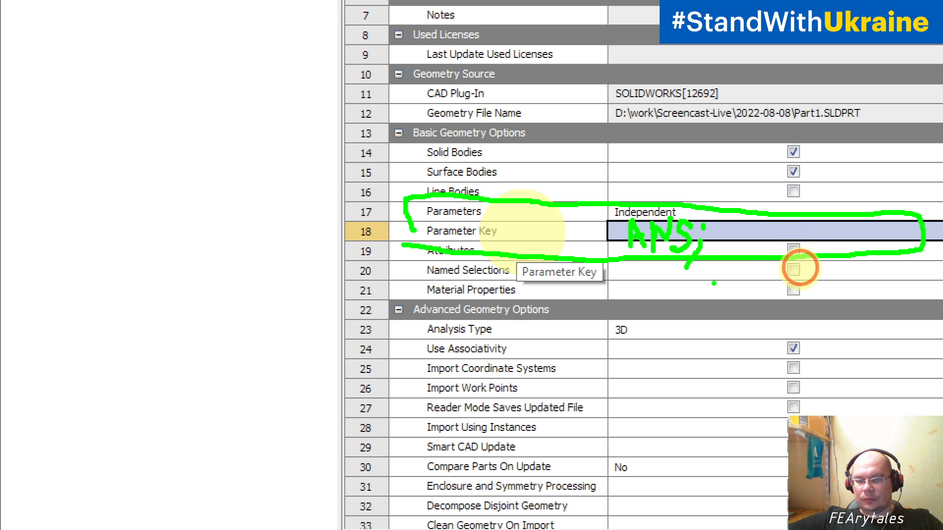
key("w")
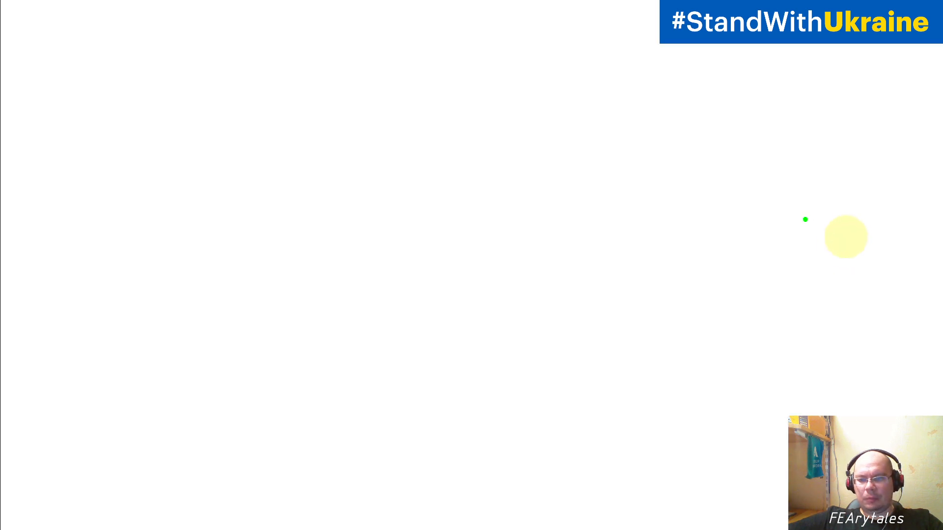
key("Escape")
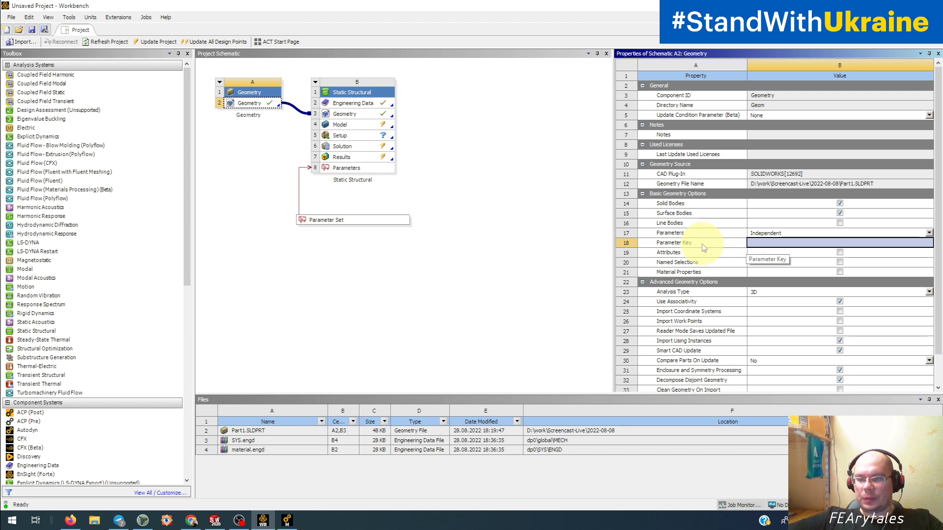
Set the standalone Geometry cell's Parameter Key to PPP and update the Static Structural Model cell.
left_click(761, 244)
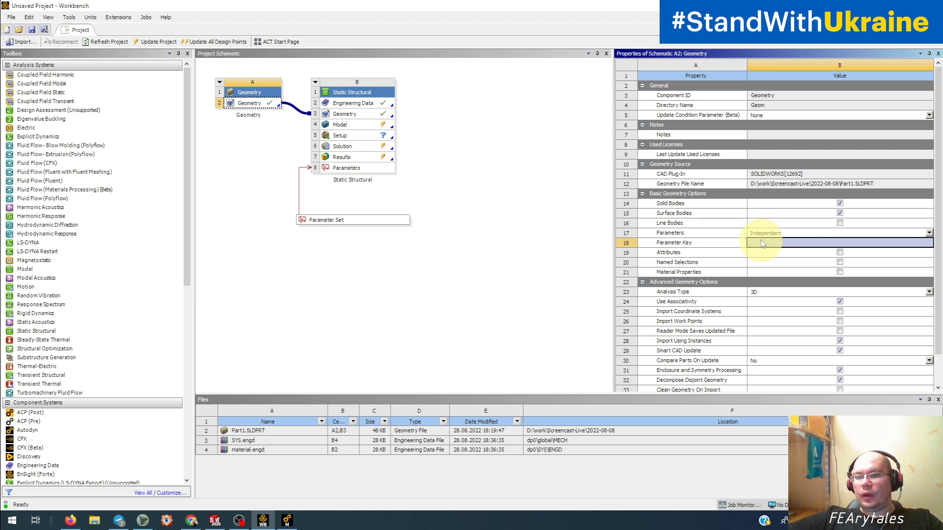
left_click(763, 244)
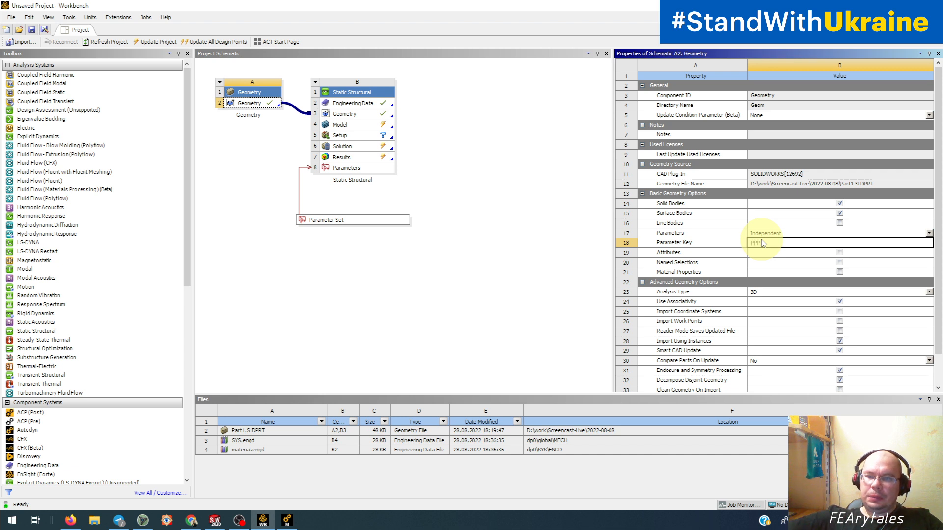
left_click(486, 289)
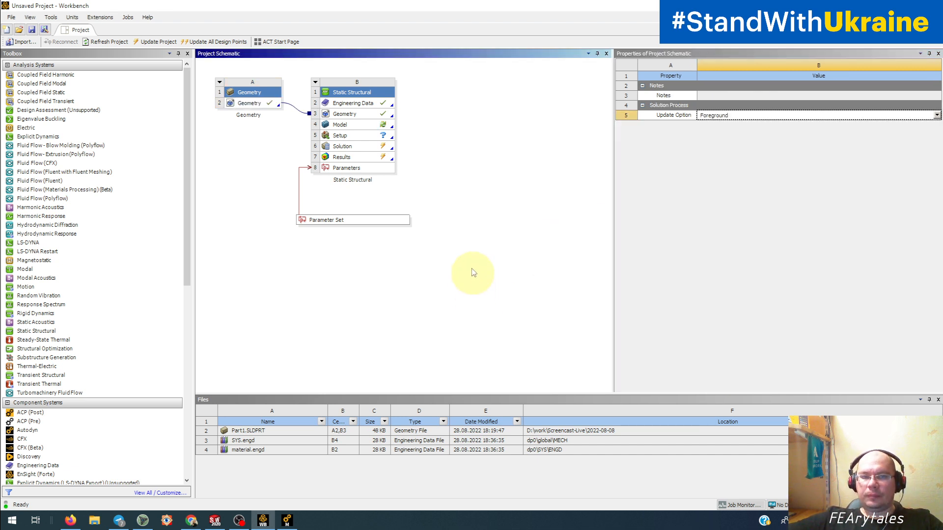
right_click(364, 125)
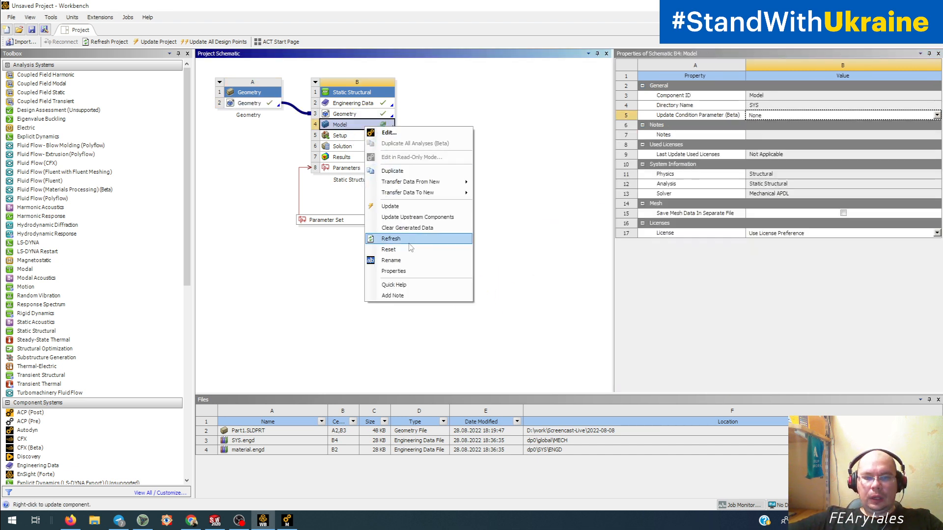
left_click(393, 206)
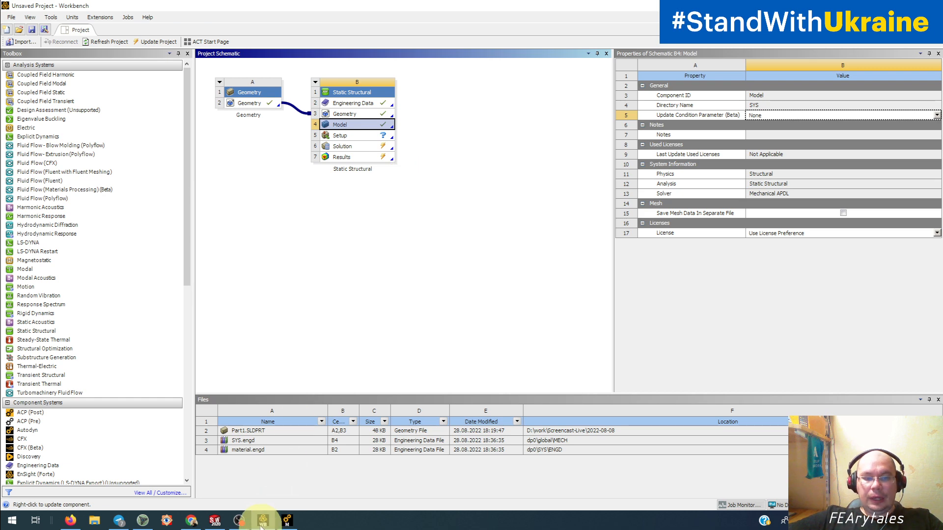
Switch to SOLIDWORKS and add a global variable PPP_width equal to 100 to the part's equations.
left_click(216, 521)
left_click(200, 289)
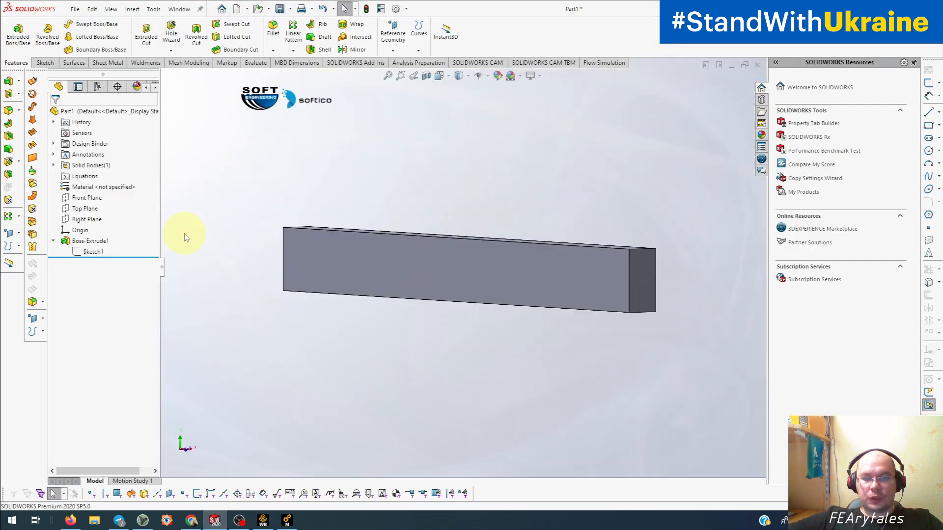
left_click(154, 9)
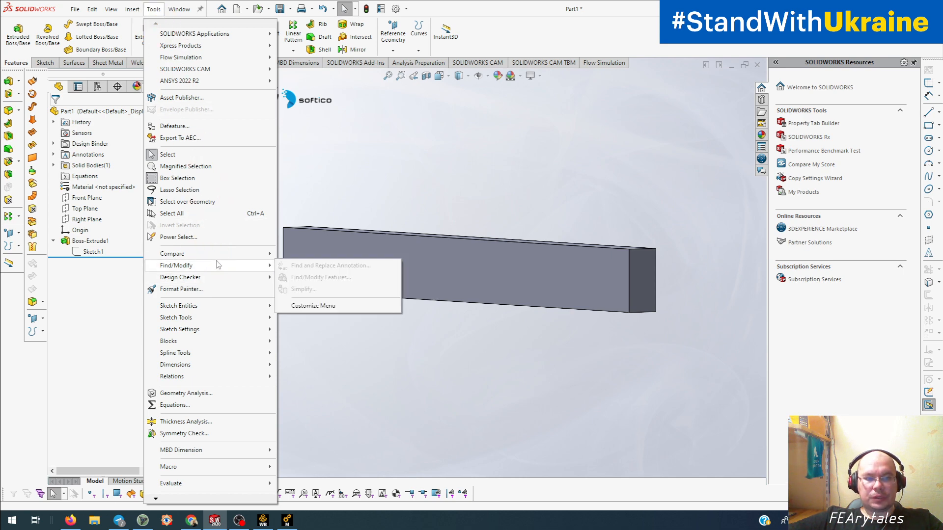
left_click(225, 404)
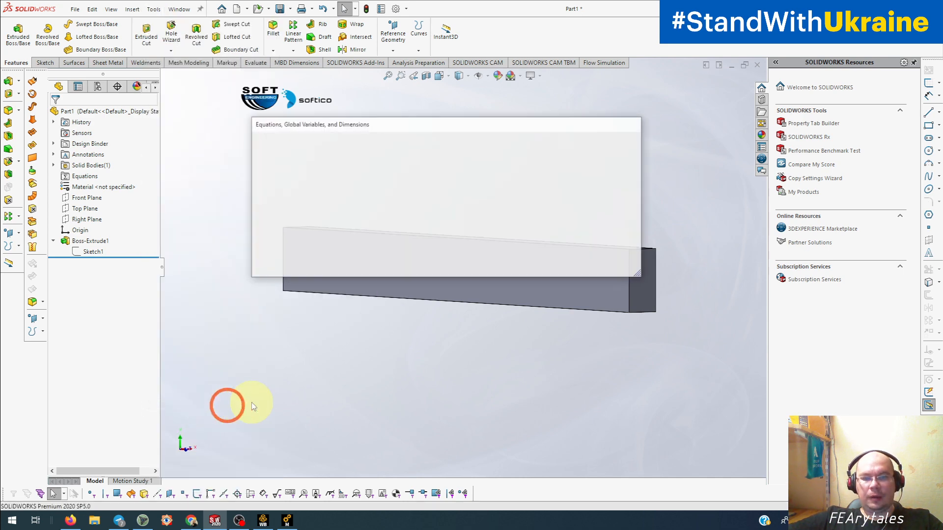
left_click(319, 176)
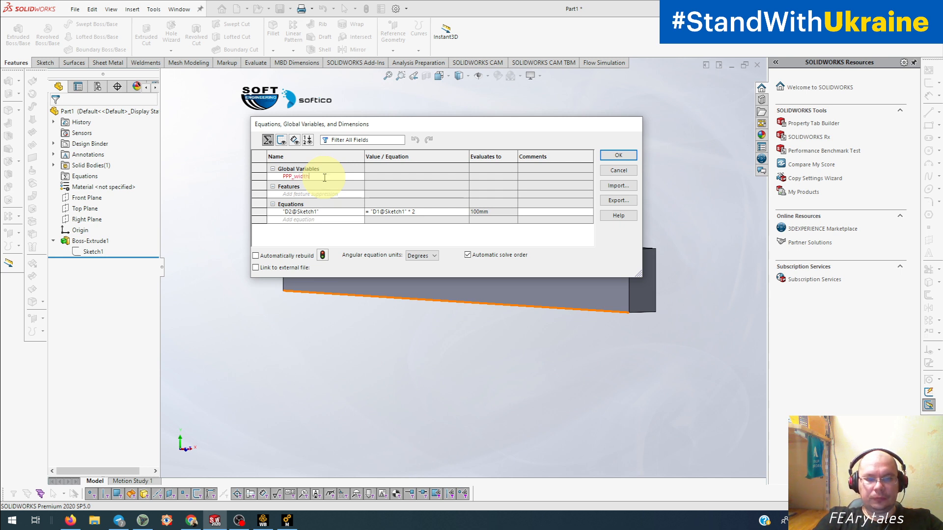
key("Tab")
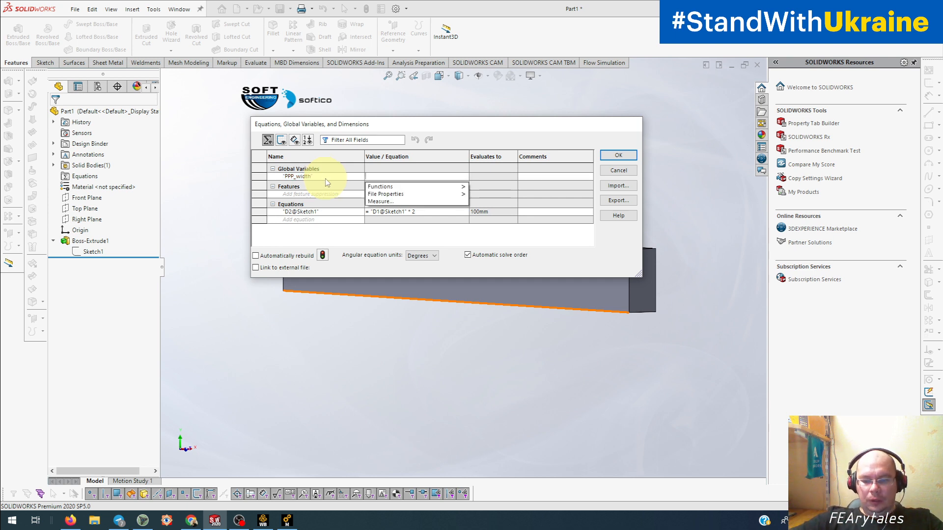
key("BackSpace")
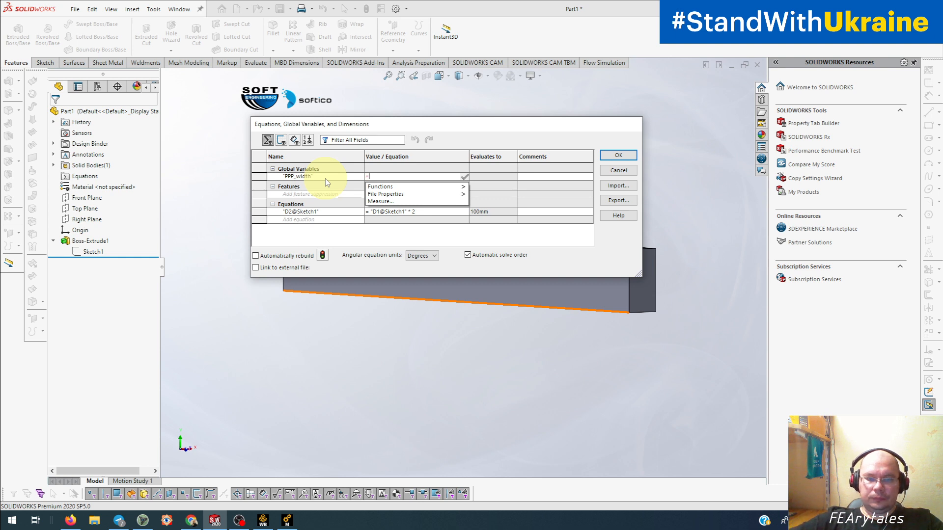
type("1")
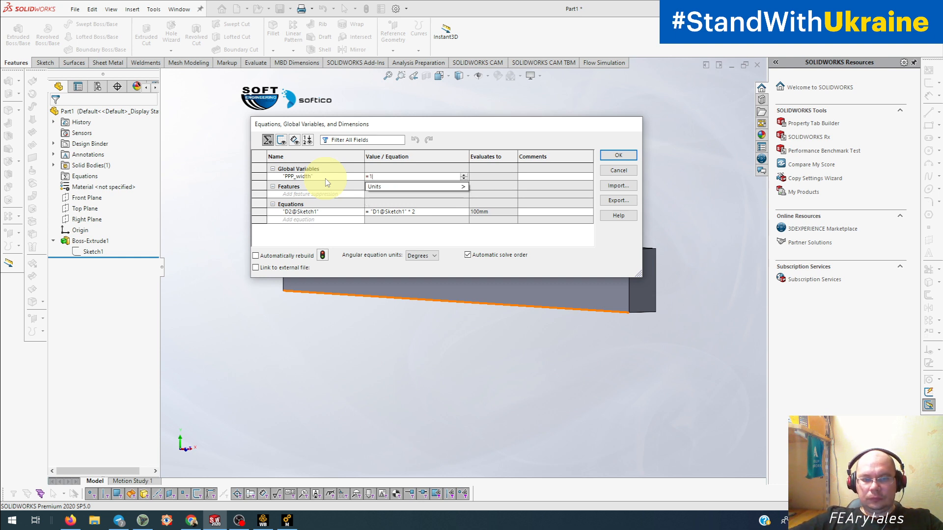
type("00")
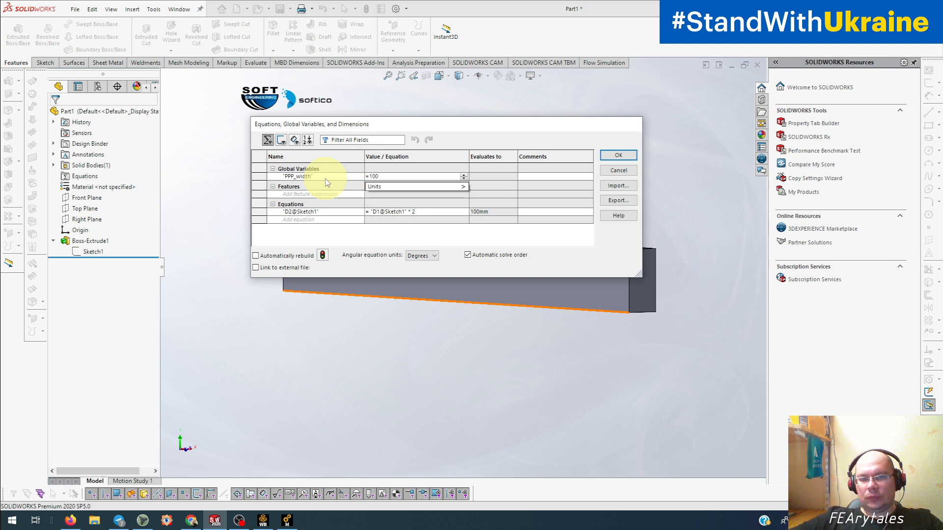
key("Return")
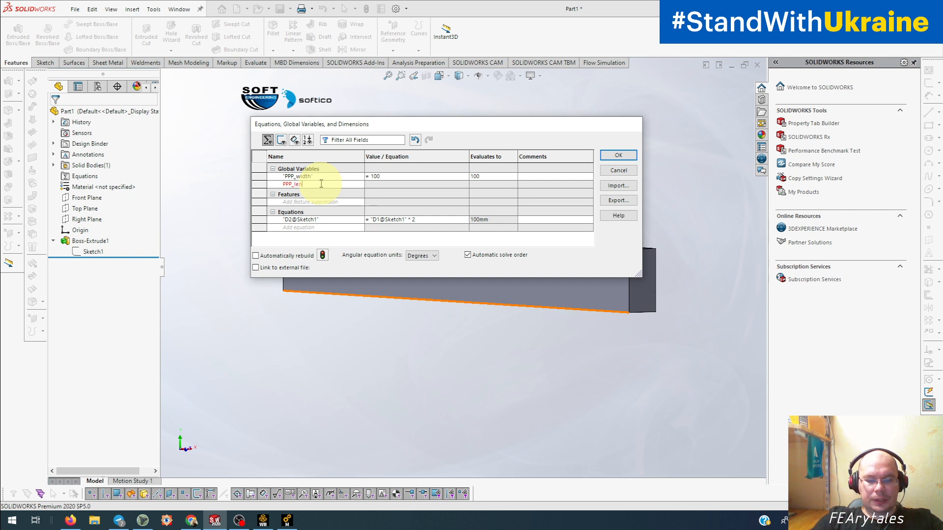
Add a global variable PPP_length equal to 500 and accept the equations.
left_click(400, 183)
type("500")
key("Return")
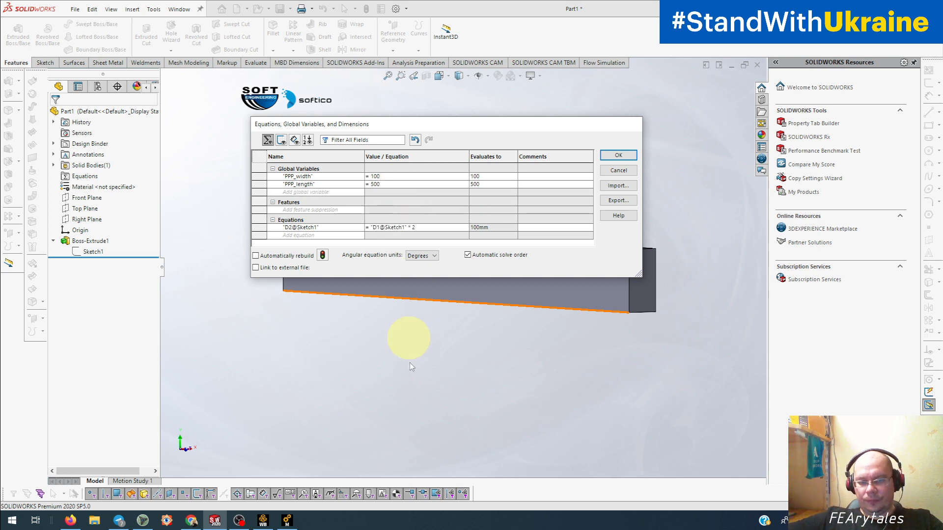
left_click(434, 427)
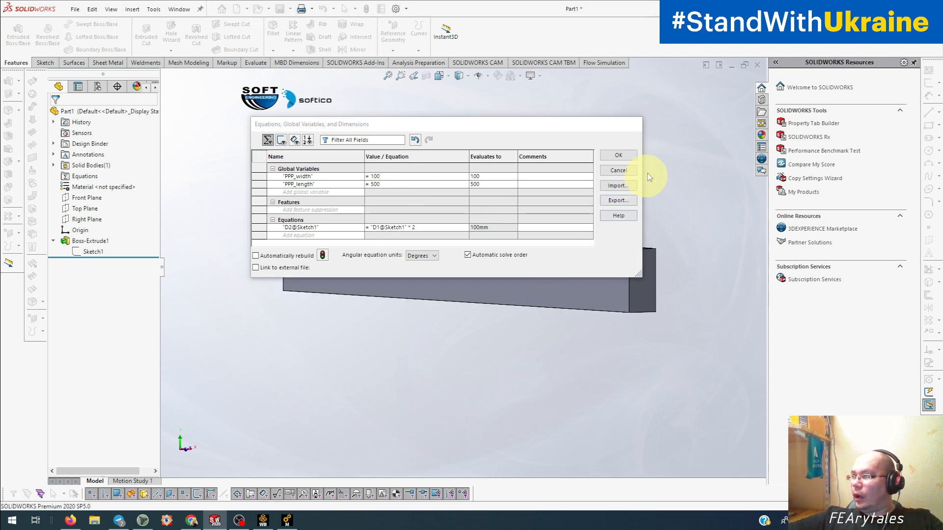
left_click(530, 215)
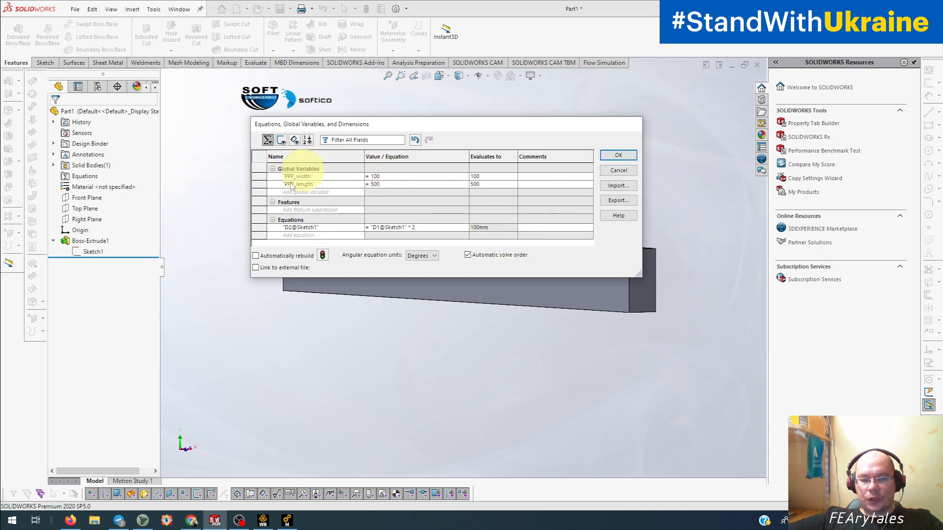
left_click(263, 520)
left_click(286, 276)
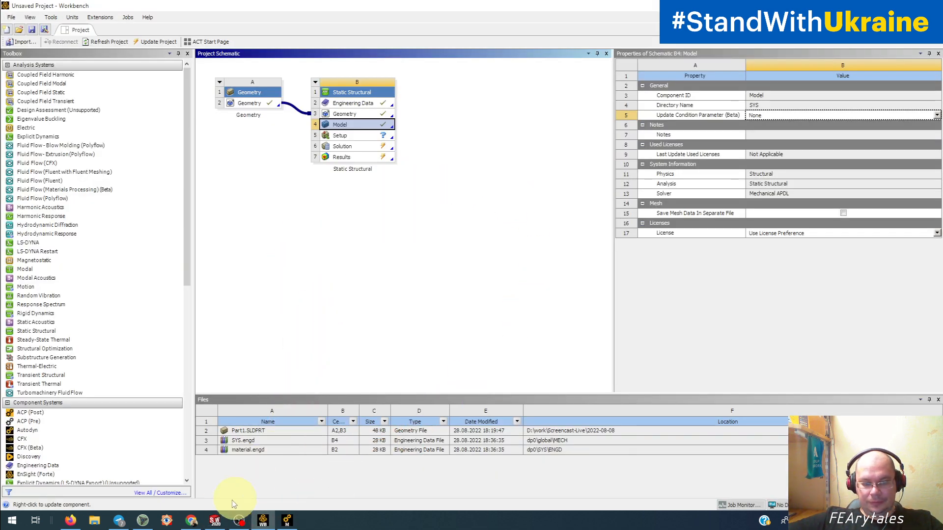
left_click(215, 520)
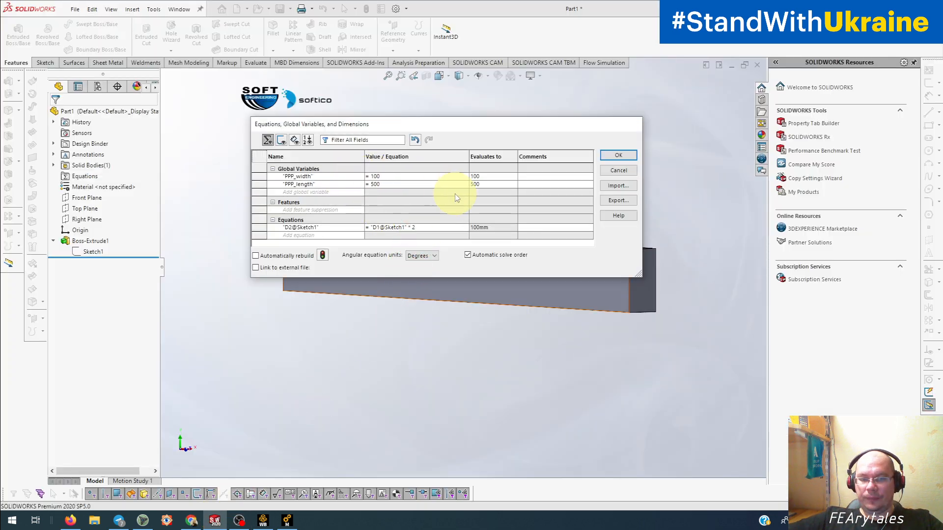
left_click(615, 156)
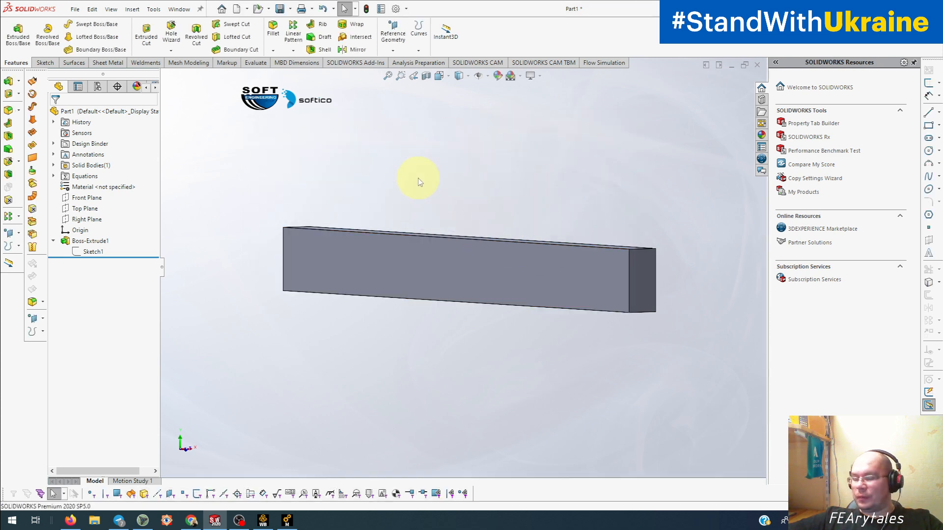
Try to assign PPP_width to the width dimension D1@Sketch1 without an equals sign and rebuild the part.
left_click(77, 251)
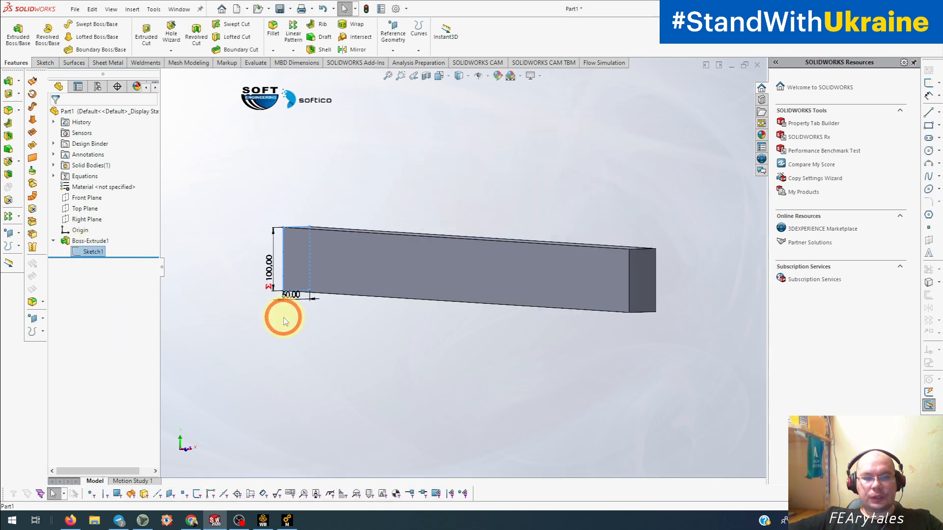
double_click(293, 304)
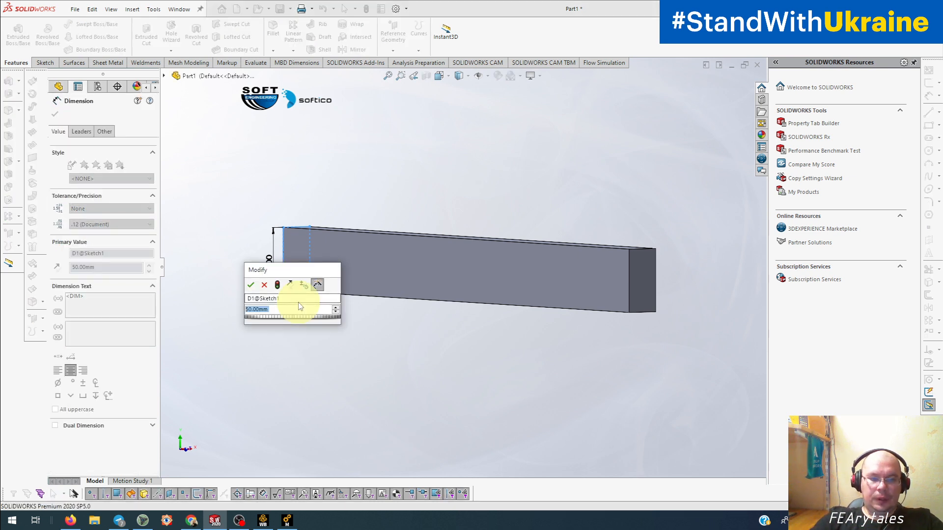
type("pp")
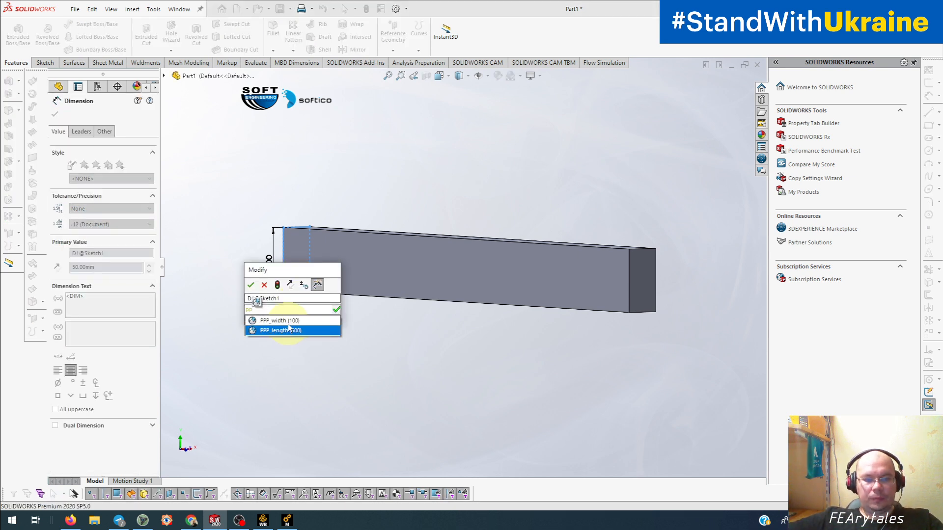
left_click(282, 320)
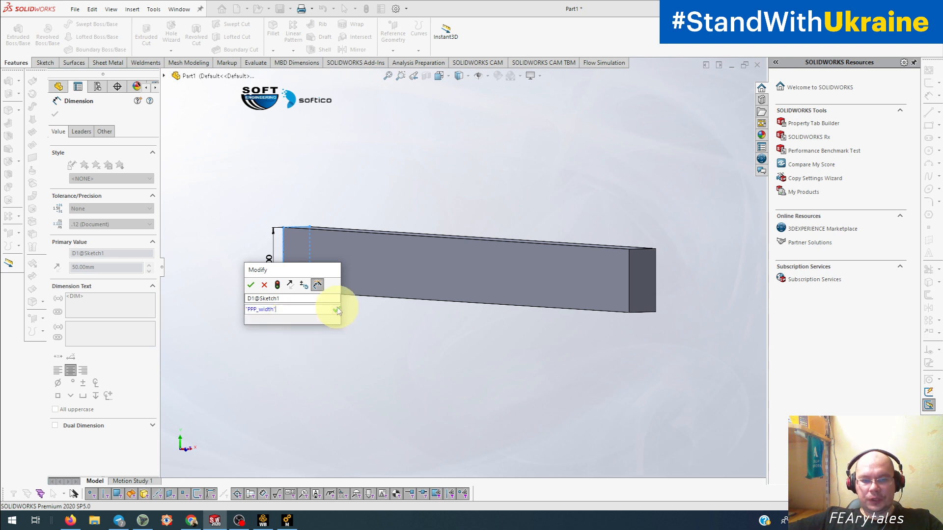
left_click(337, 308)
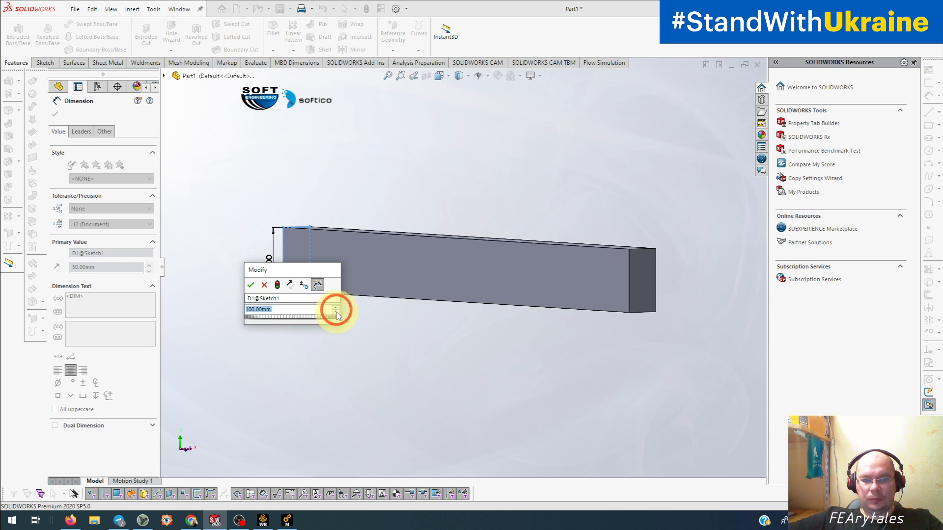
left_click(252, 285)
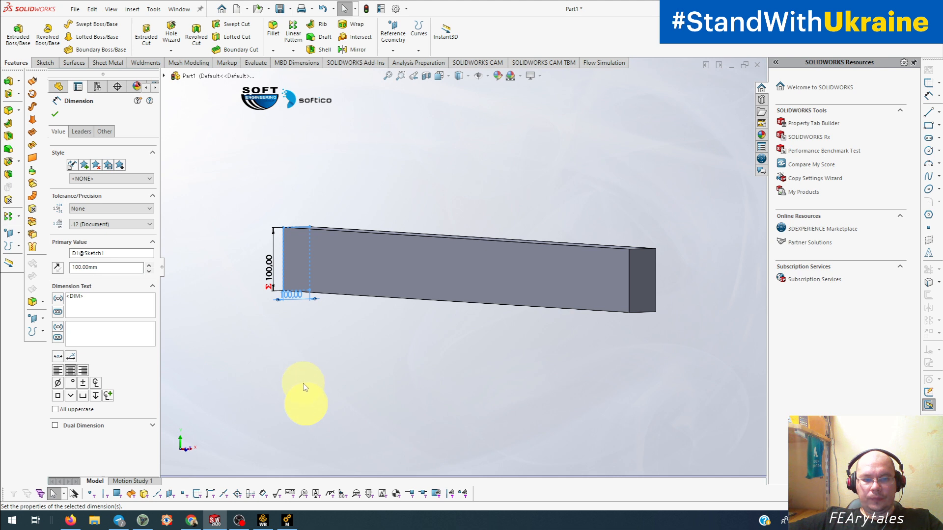
left_click(302, 378)
left_click(92, 252)
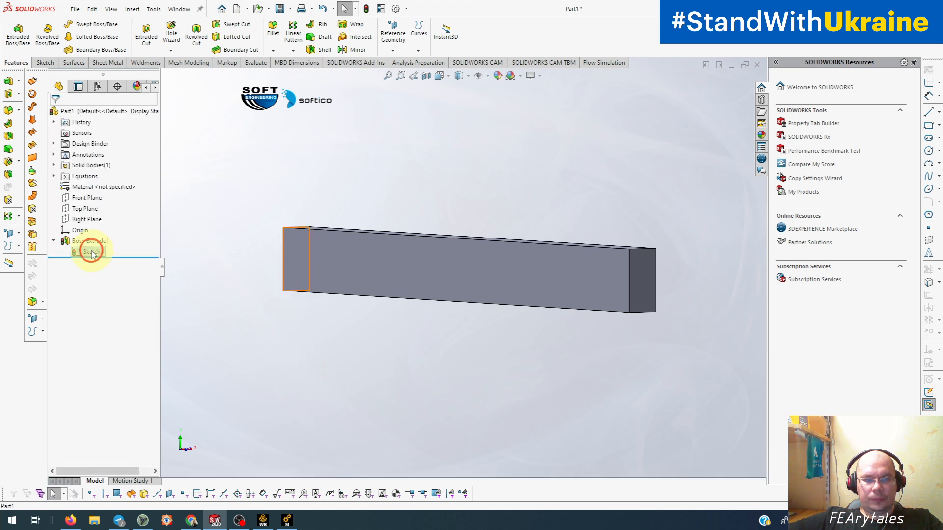
left_click(366, 9)
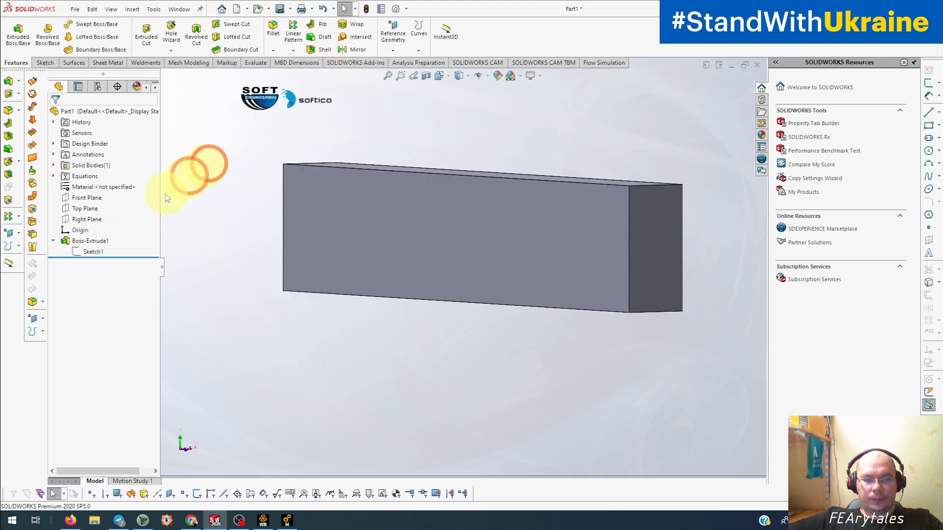
Link the width dimension D1@Sketch1 to the global variable with the equation ="PPP_width".
left_click(91, 252)
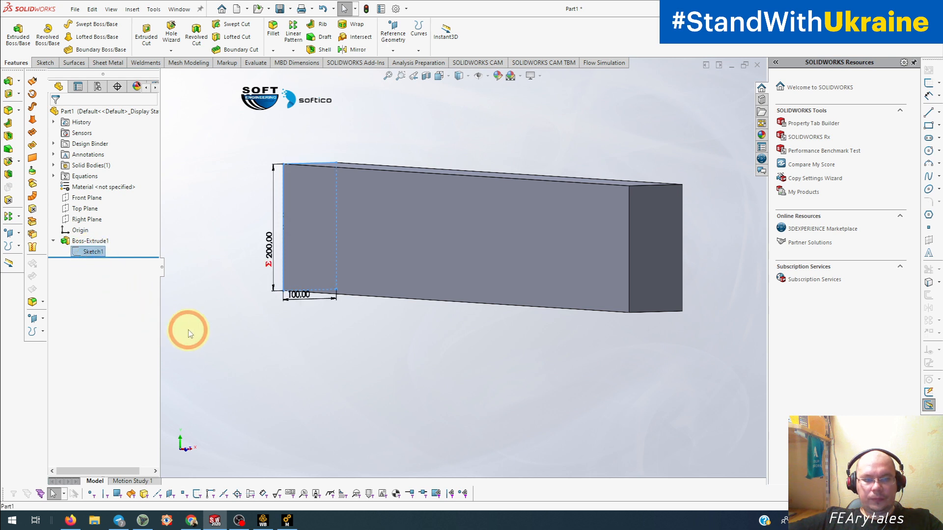
mouse_move(316, 313)
middle_mouse_down()
mouse_move(287, 314)
mouse_move(305, 302)
middle_mouse_up()
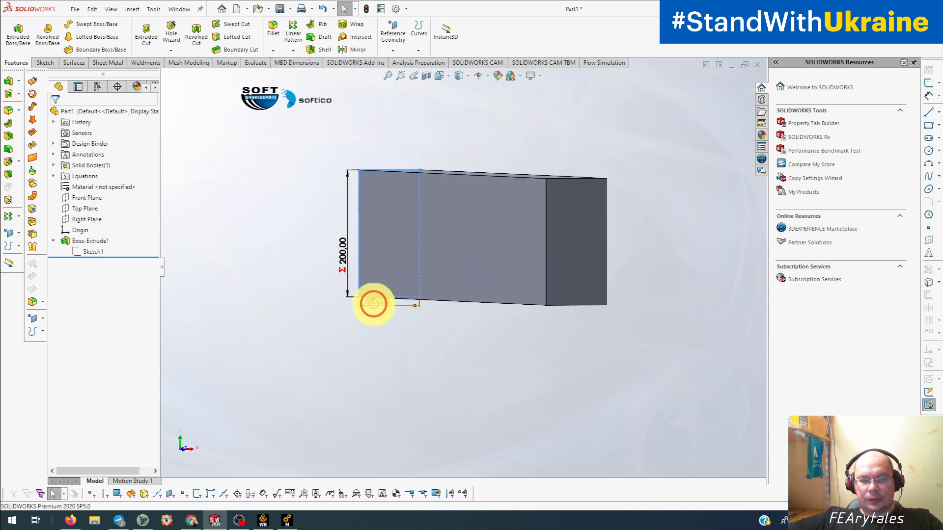
left_click(376, 300)
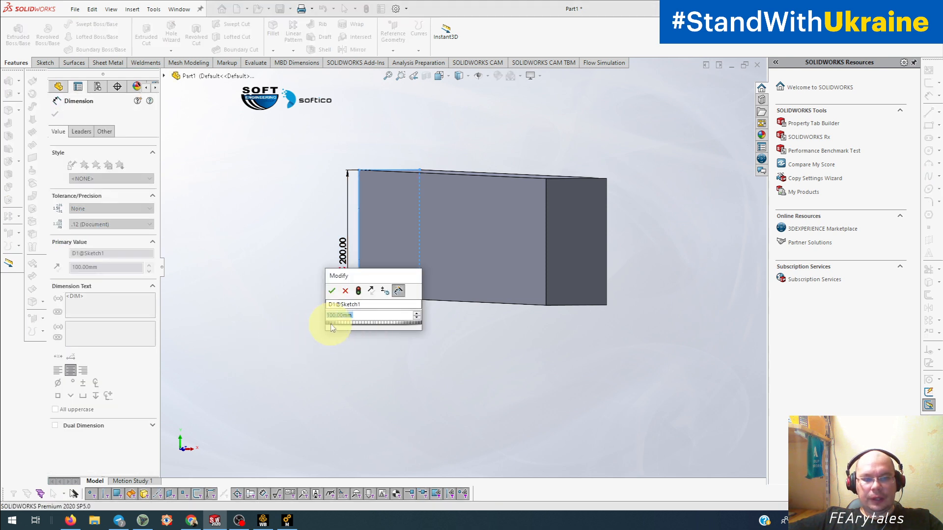
type("=")
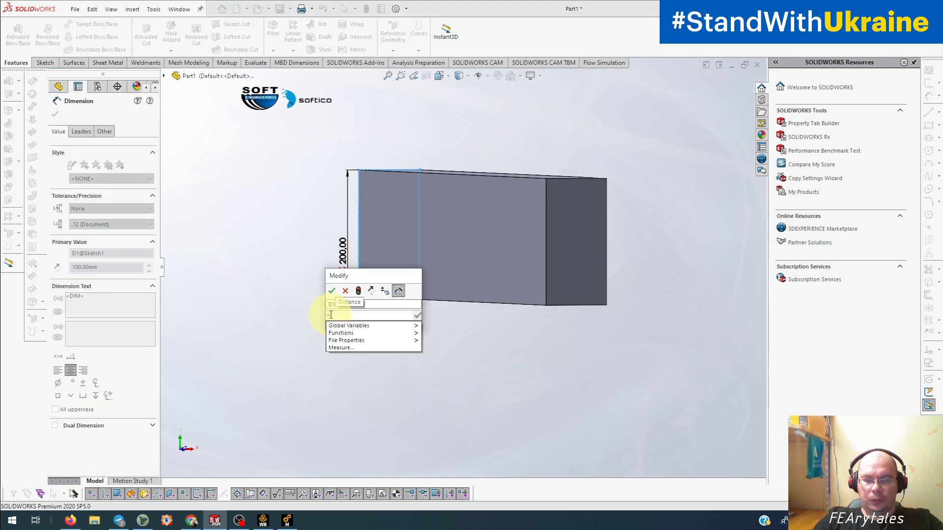
type("\"")
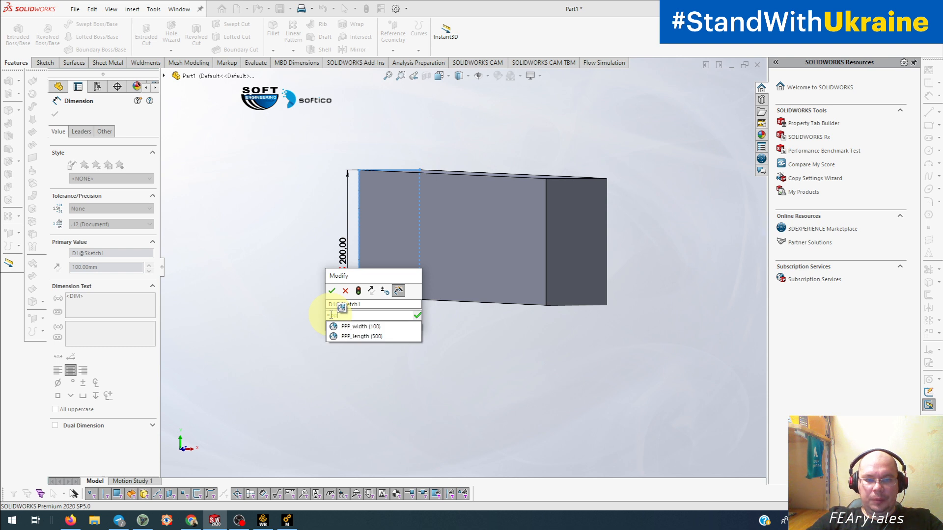
left_click(345, 326)
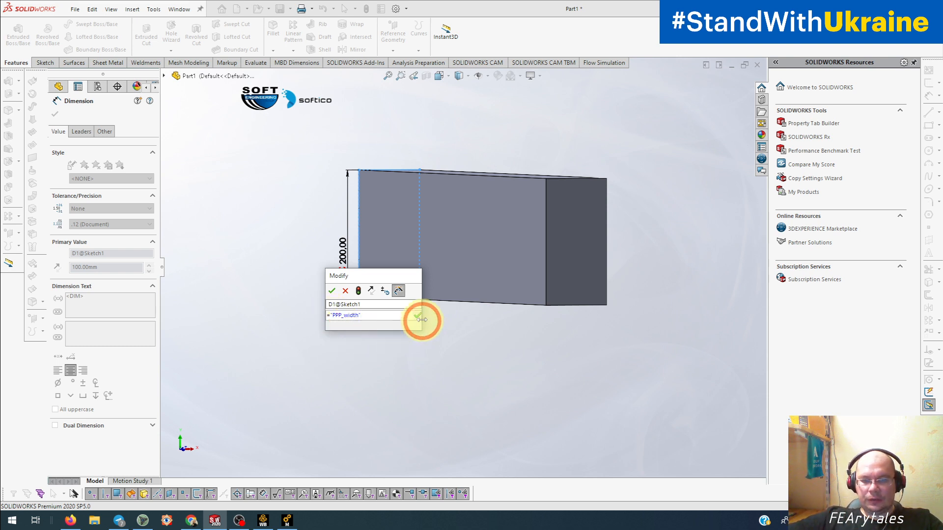
left_click(418, 317)
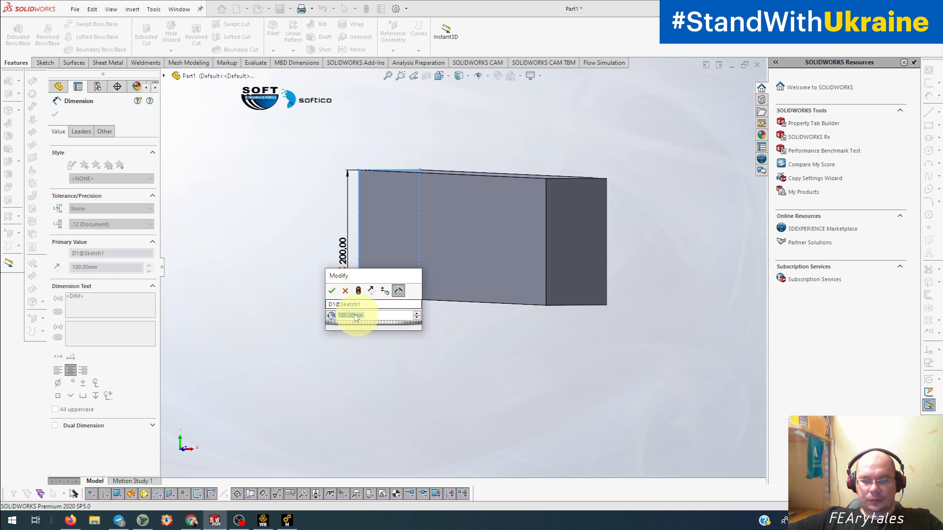
left_click(332, 292)
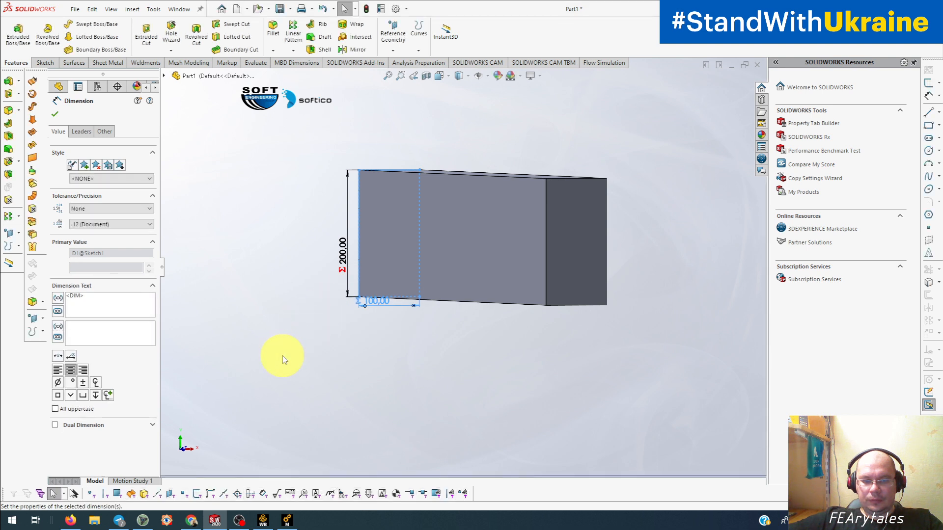
Move Sketch1's width dimension farther below the profile so its label is clear of the block.
mouse_move(390, 353)
middle_mouse_down()
mouse_move(363, 357)
mouse_move(384, 344)
middle_mouse_up()
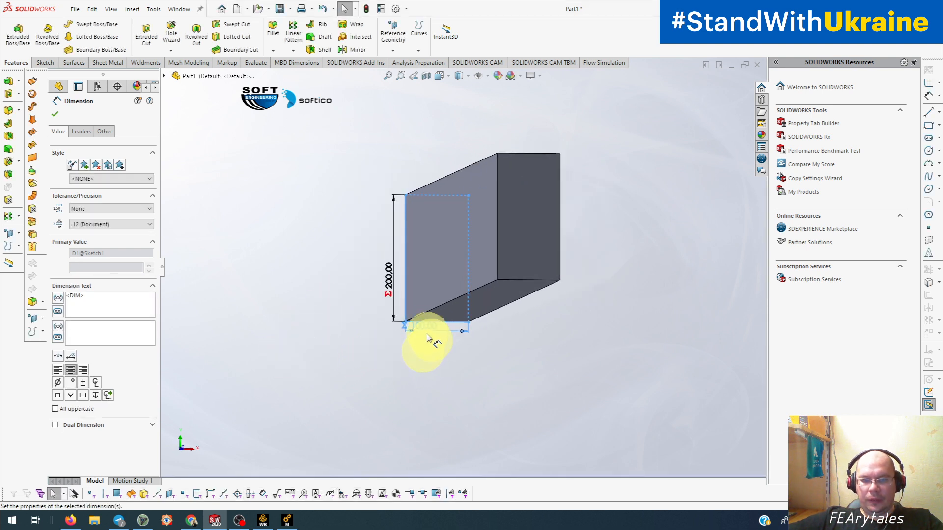
left_click_drag(425, 329, 441, 361)
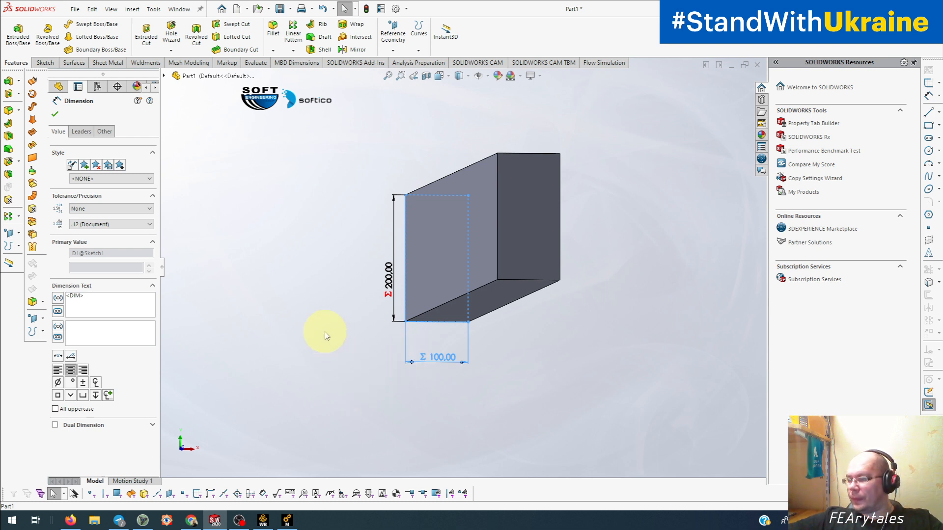
left_click(269, 308)
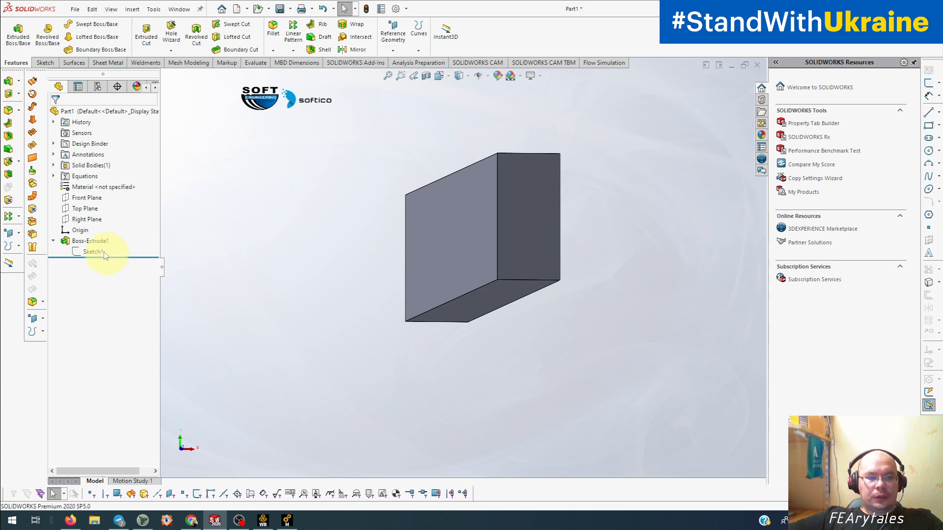
Edit Boss-Extrude1 and link its blind depth to the global variable with the equation ="PPP_length".
left_click(92, 241)
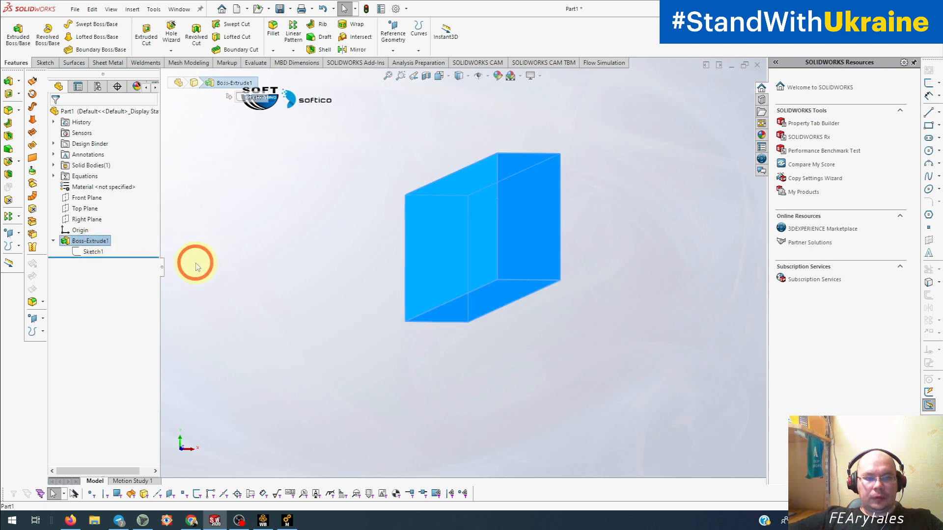
middle_click_drag(272, 251, 307, 255)
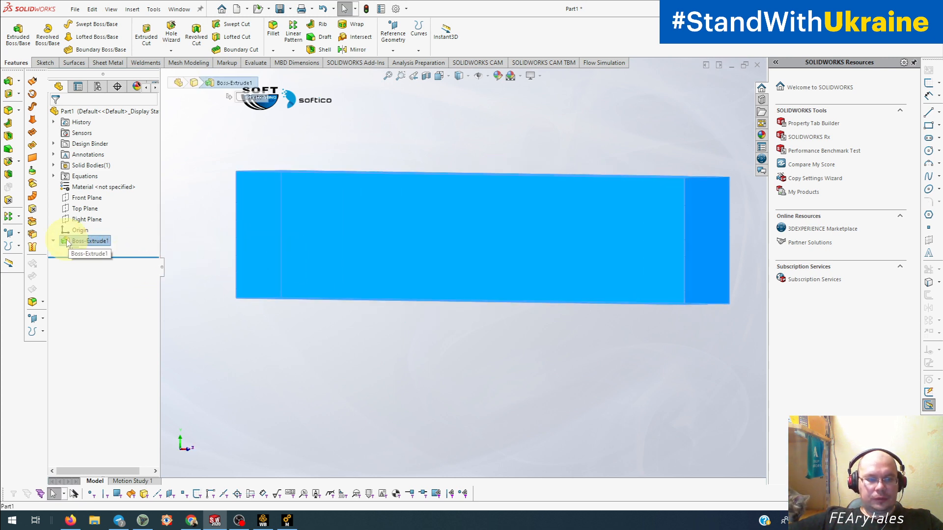
left_click(82, 241)
right_click(83, 241)
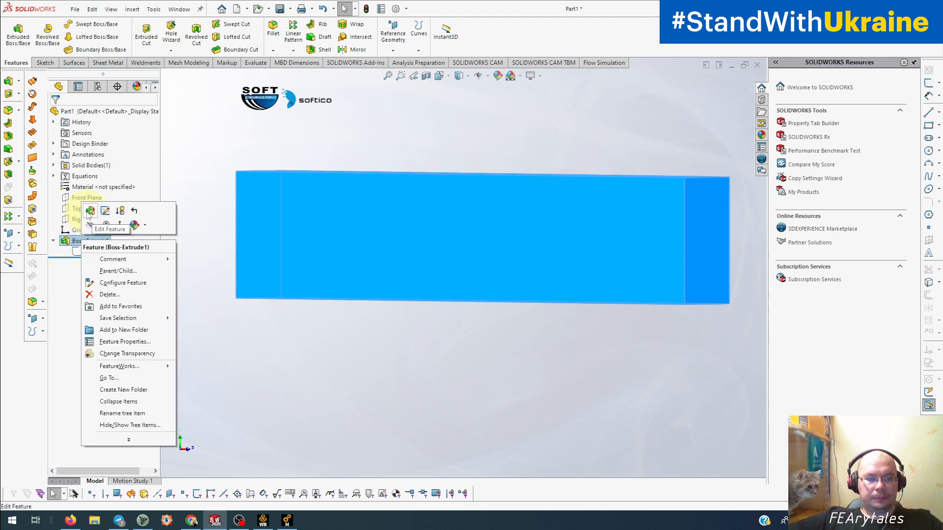
left_click(88, 212)
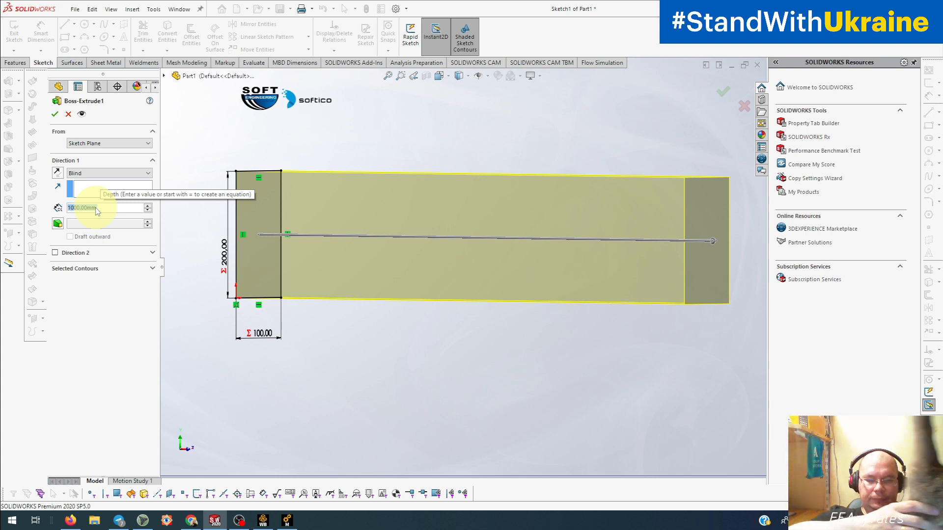
type("=")
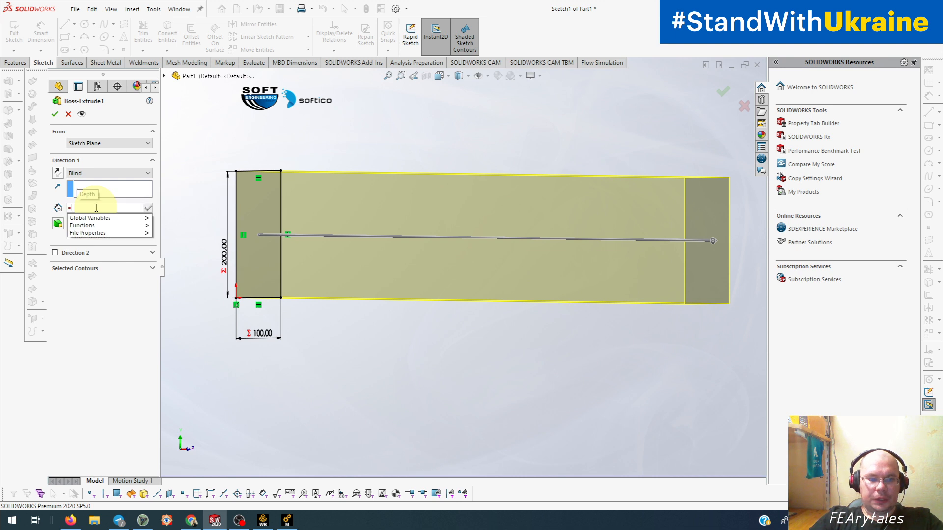
type("ppp")
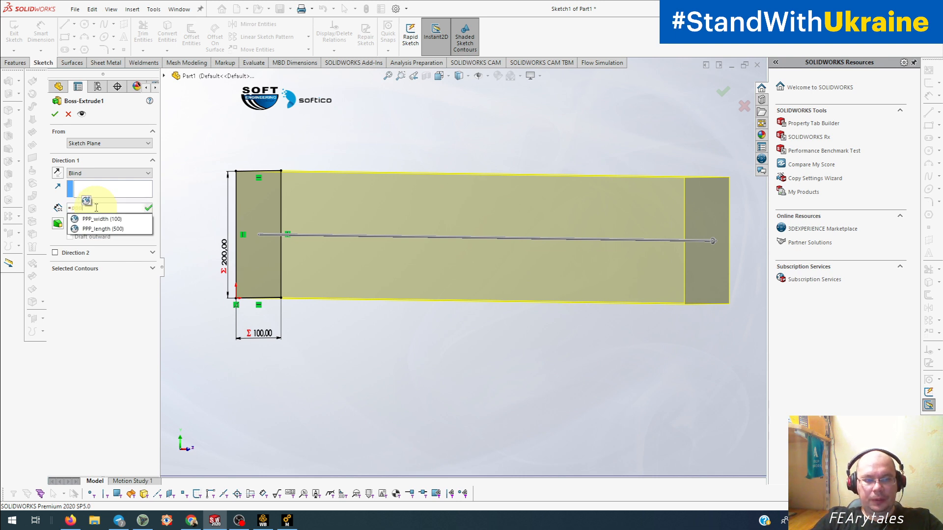
left_click(105, 229)
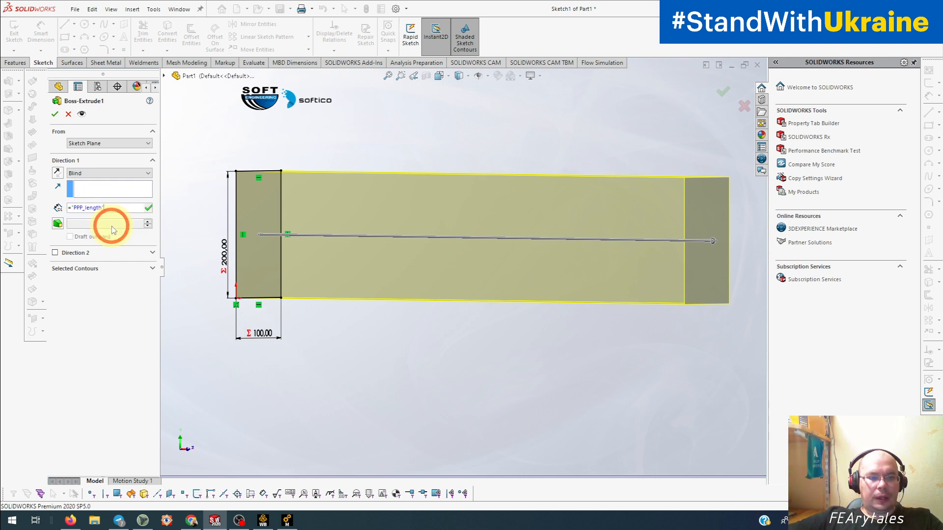
left_click(55, 114)
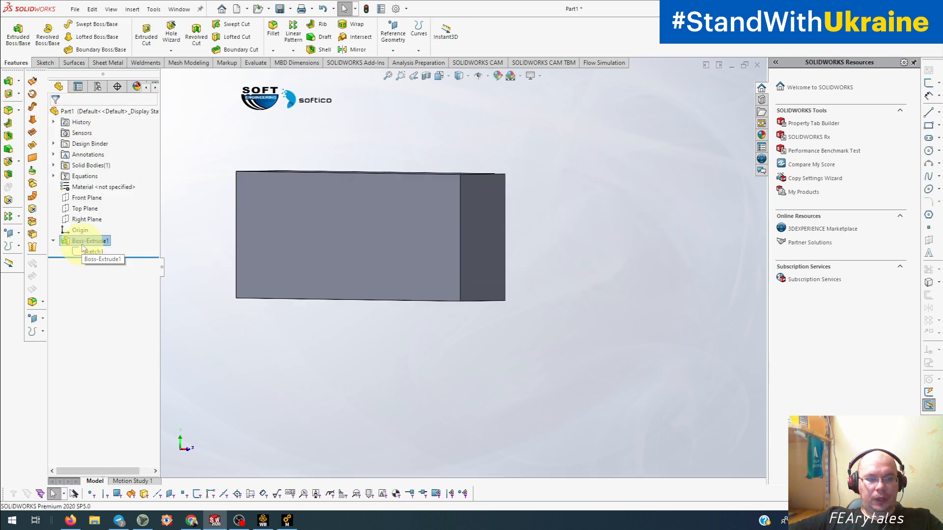
Show the dimensions of Boss-Extrude1 on the block and review the part's global variables and equations.
left_click(72, 242)
middle_click_drag(366, 305, 309, 308)
middle_click_drag(432, 301, 437, 349)
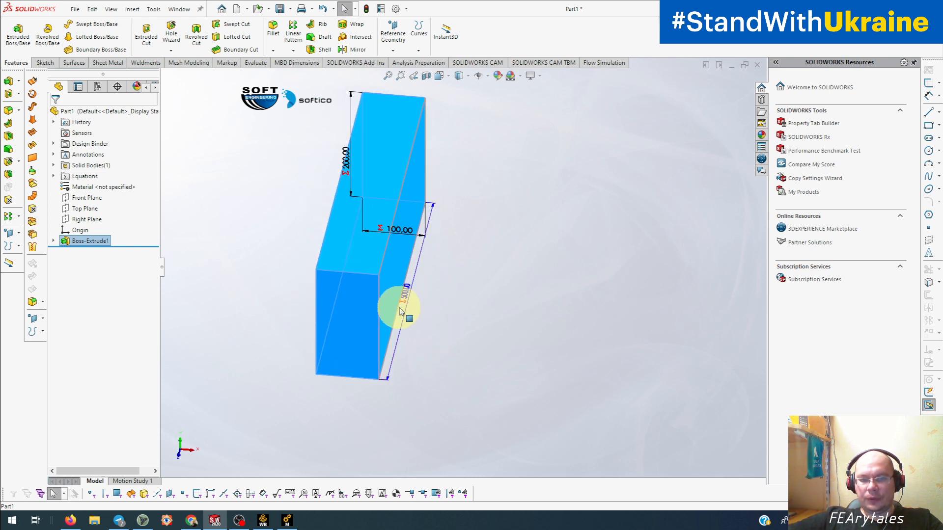
left_click(154, 9)
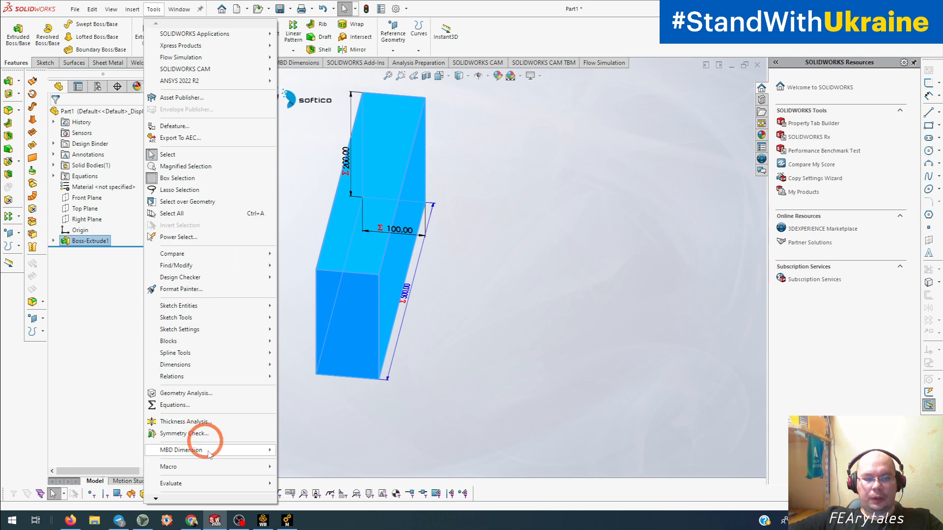
left_click(199, 405)
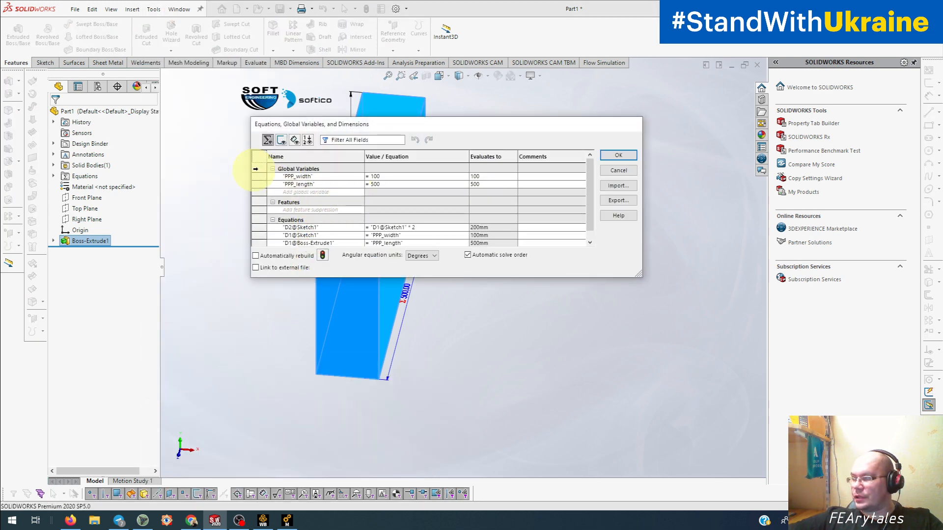
left_click(623, 155)
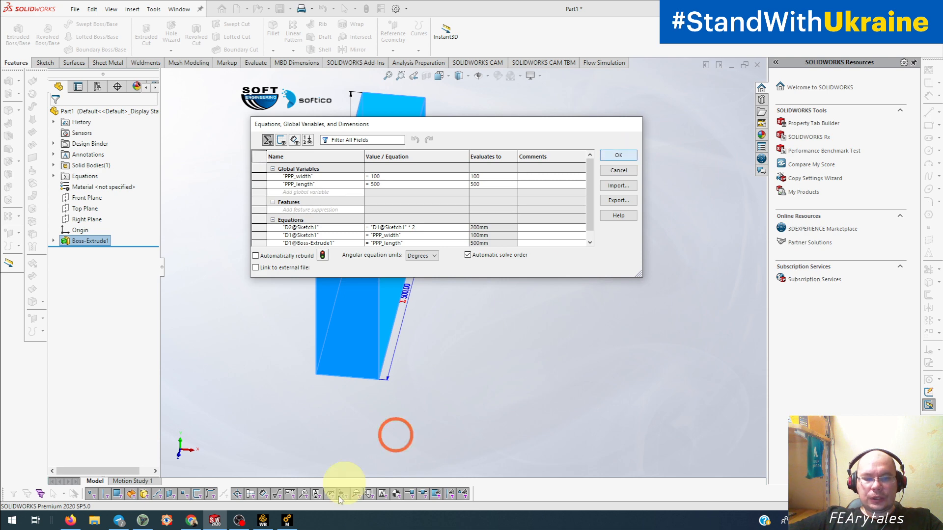
Switch to Ansys Workbench and try to update the Model cell of the Static Structural system.
left_click(290, 521)
left_click(269, 520)
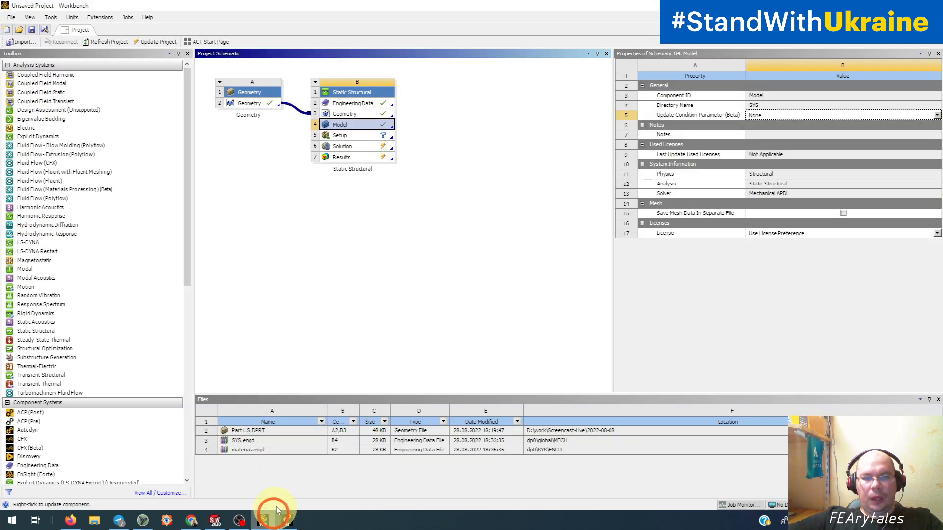
right_click(352, 126)
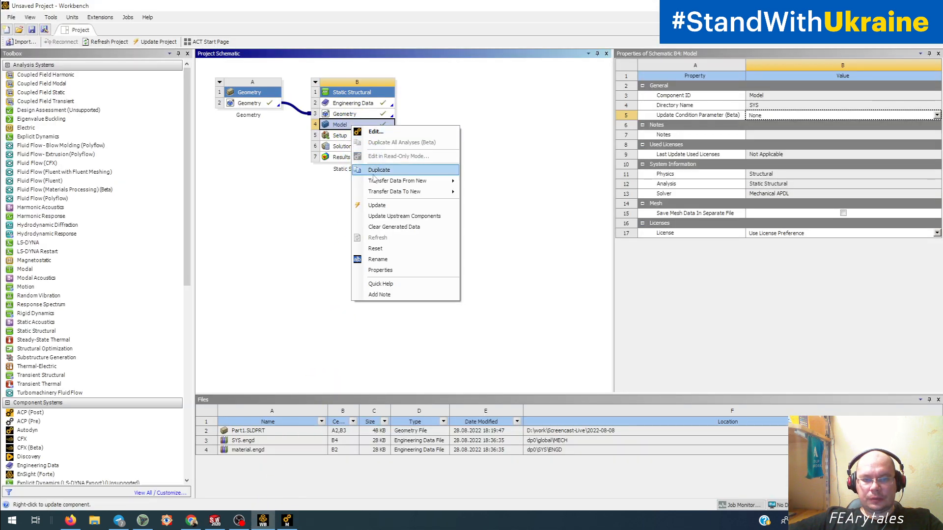
left_click(377, 205)
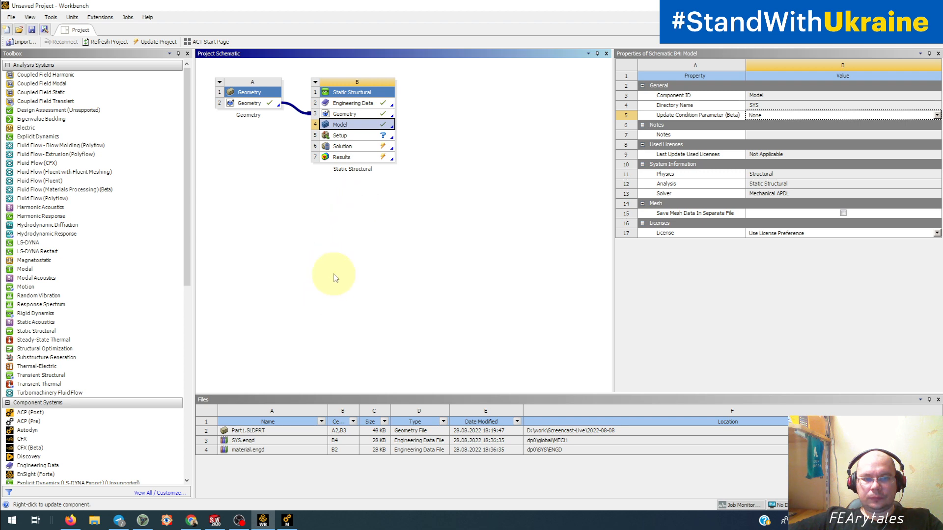
Check the part in SOLIDWORKS, then switch to Ansys Mechanical and update the Geometry from its source.
left_click(214, 520)
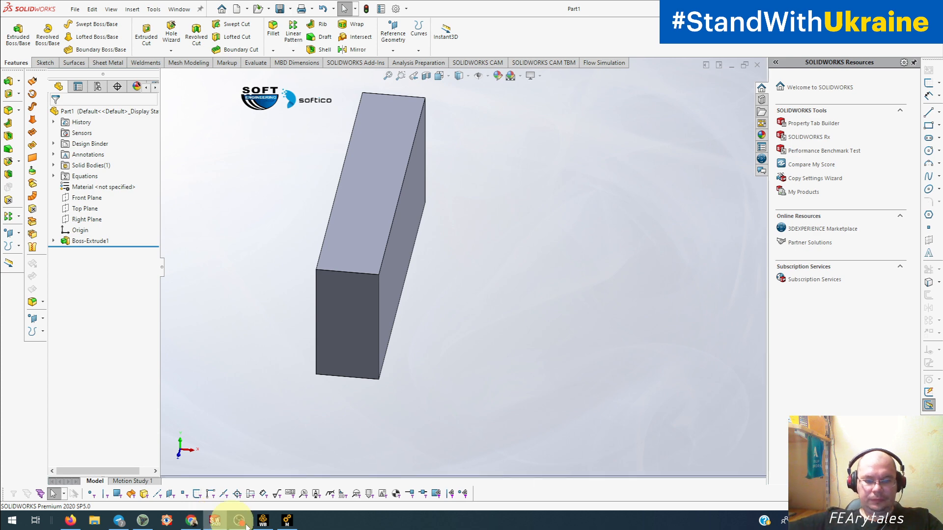
left_click(287, 520)
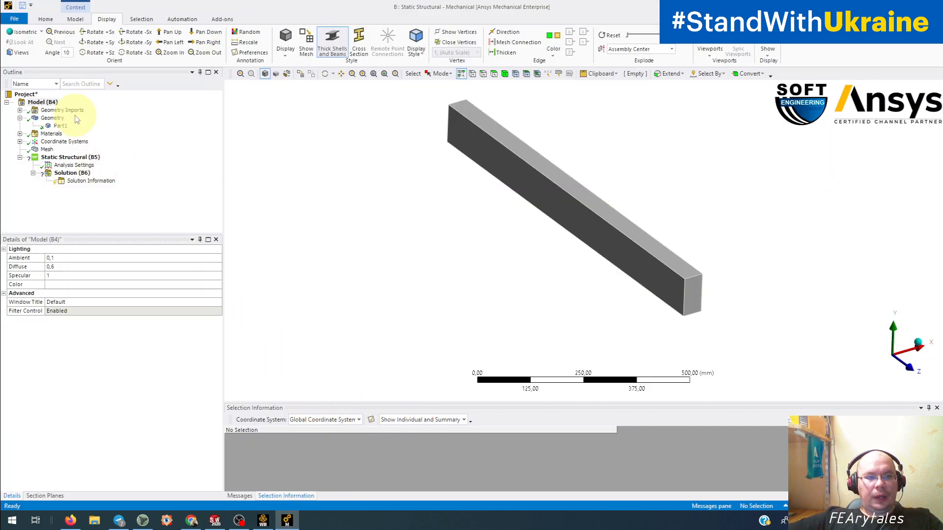
left_click(53, 118)
left_click(55, 126)
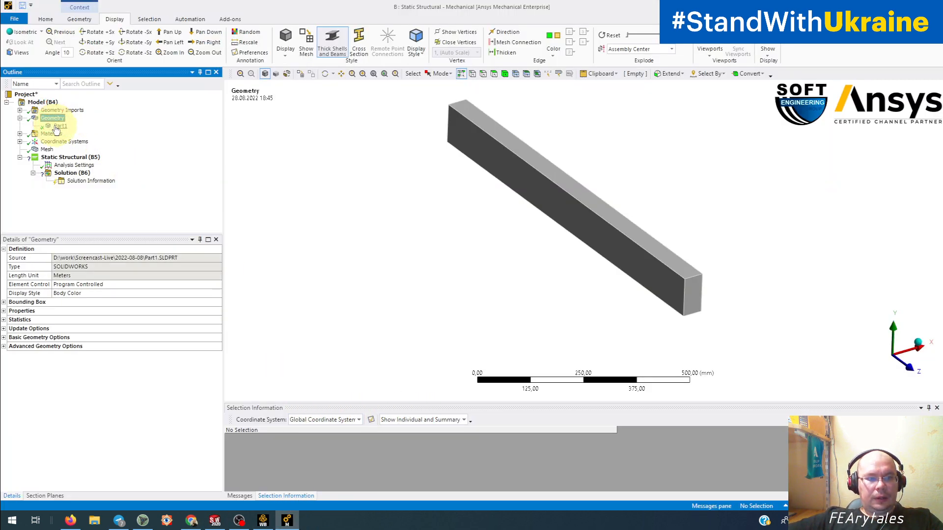
right_click(57, 129)
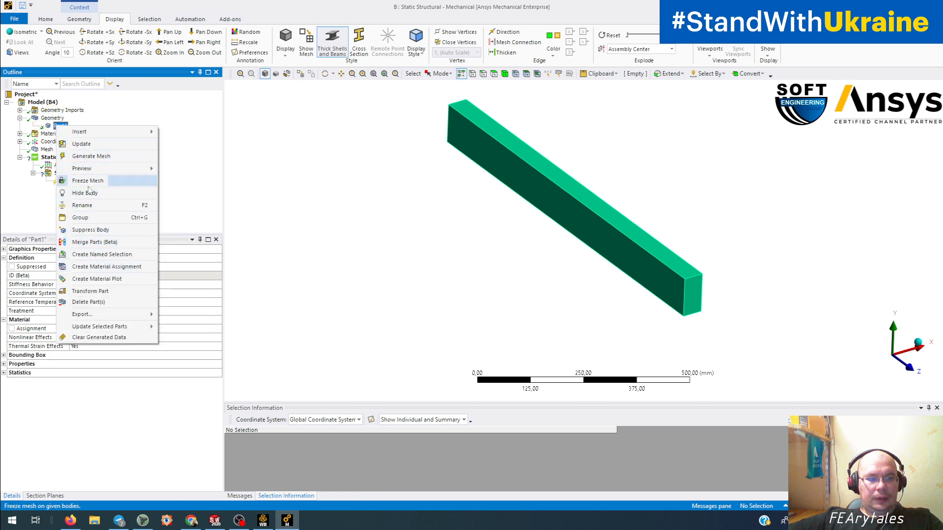
left_click(48, 119)
right_click(48, 119)
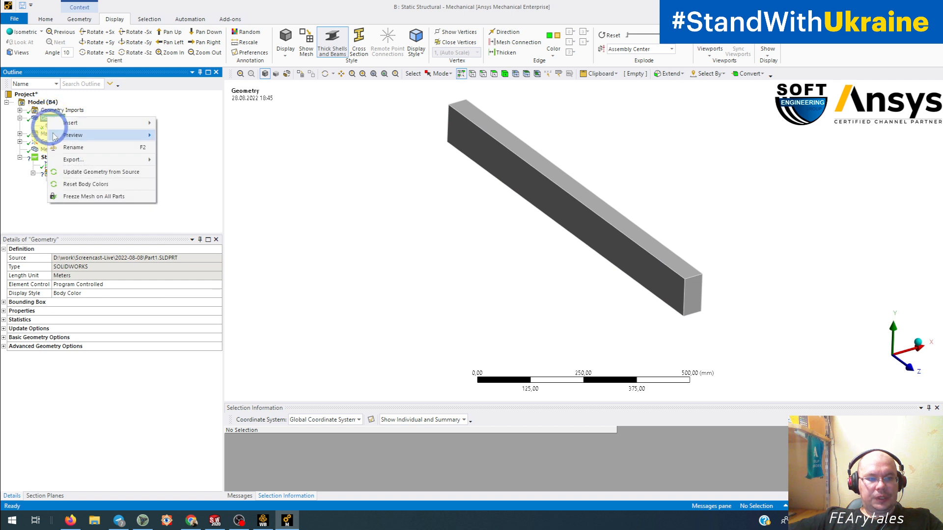
left_click(86, 181)
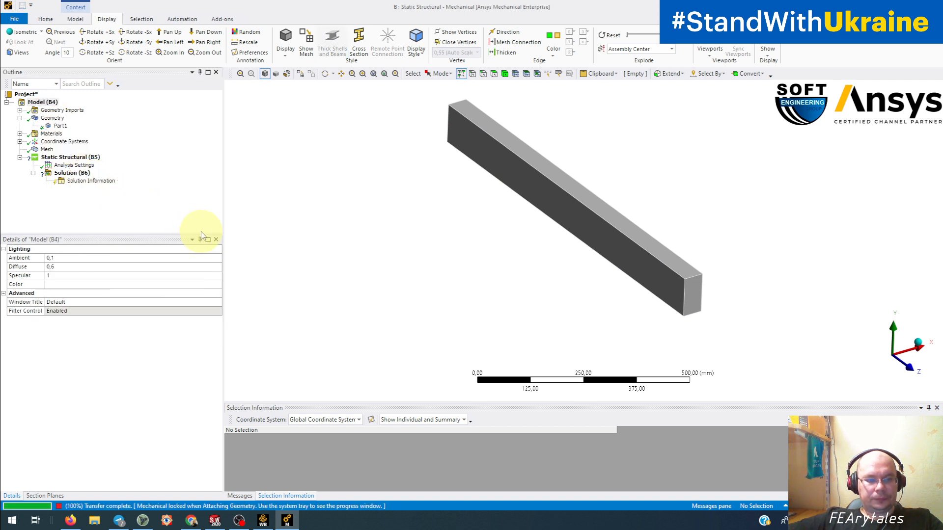
Mark the CAD parameters PPP_width and PPP_length of body Part1 as Workbench parameters and inspect the block.
left_click(59, 126)
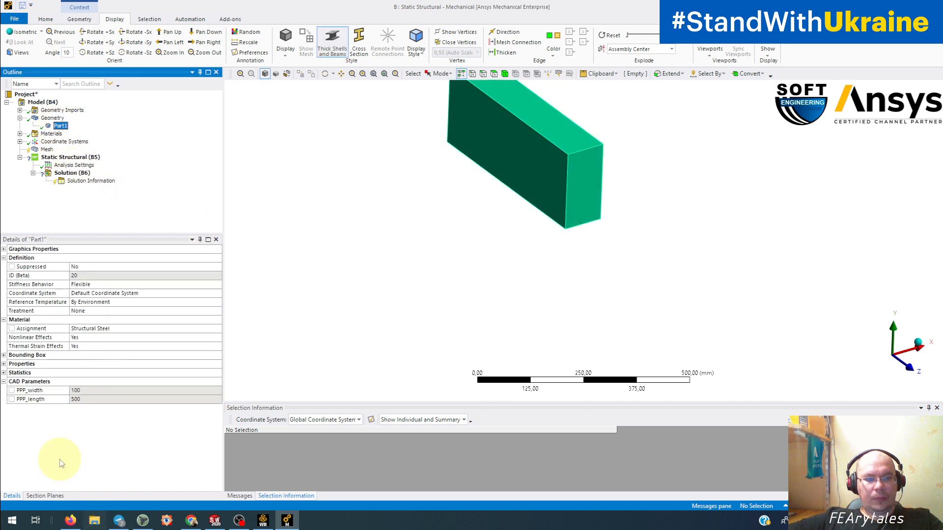
left_click(12, 390)
left_click(11, 399)
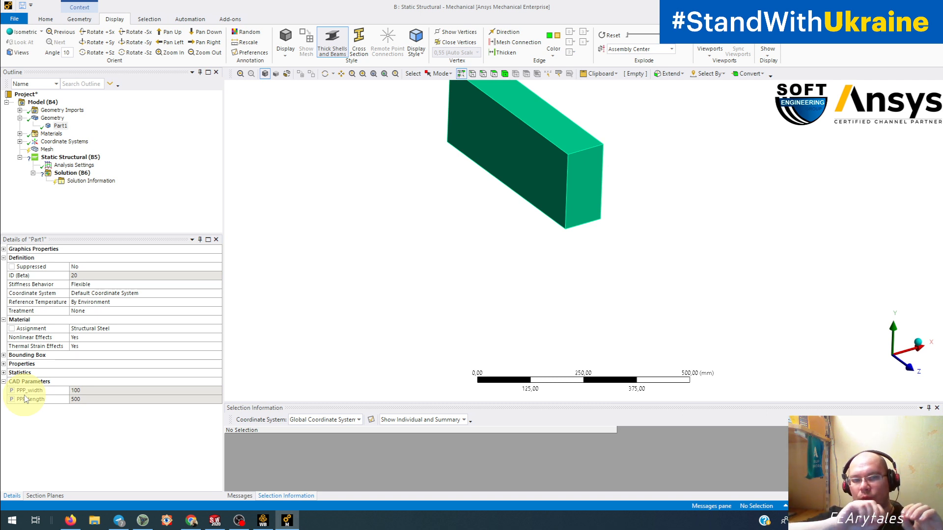
middle_click_drag(293, 372, 378, 401)
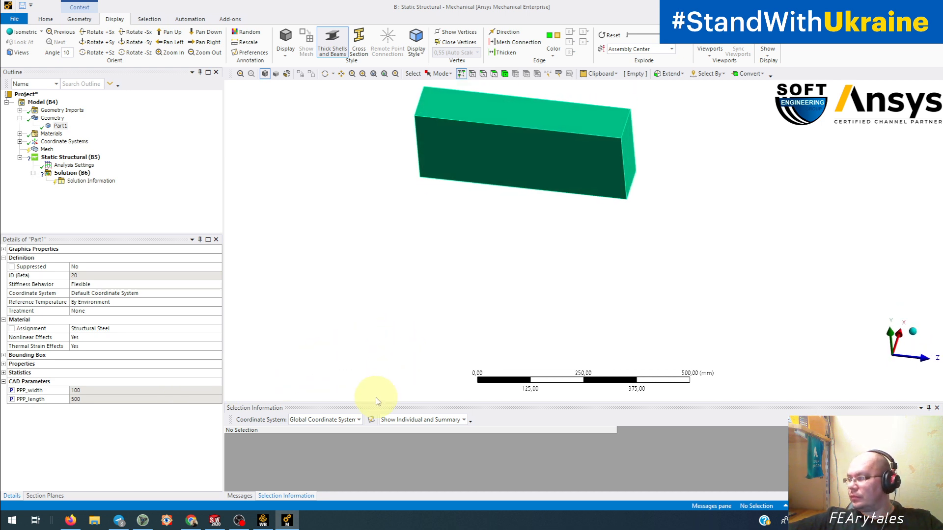
middle_click_drag(496, 311, 473, 307)
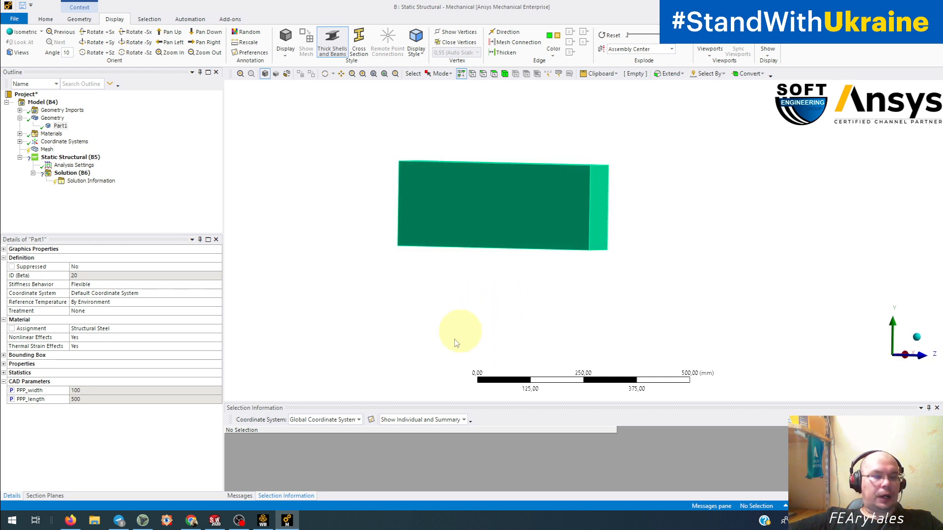